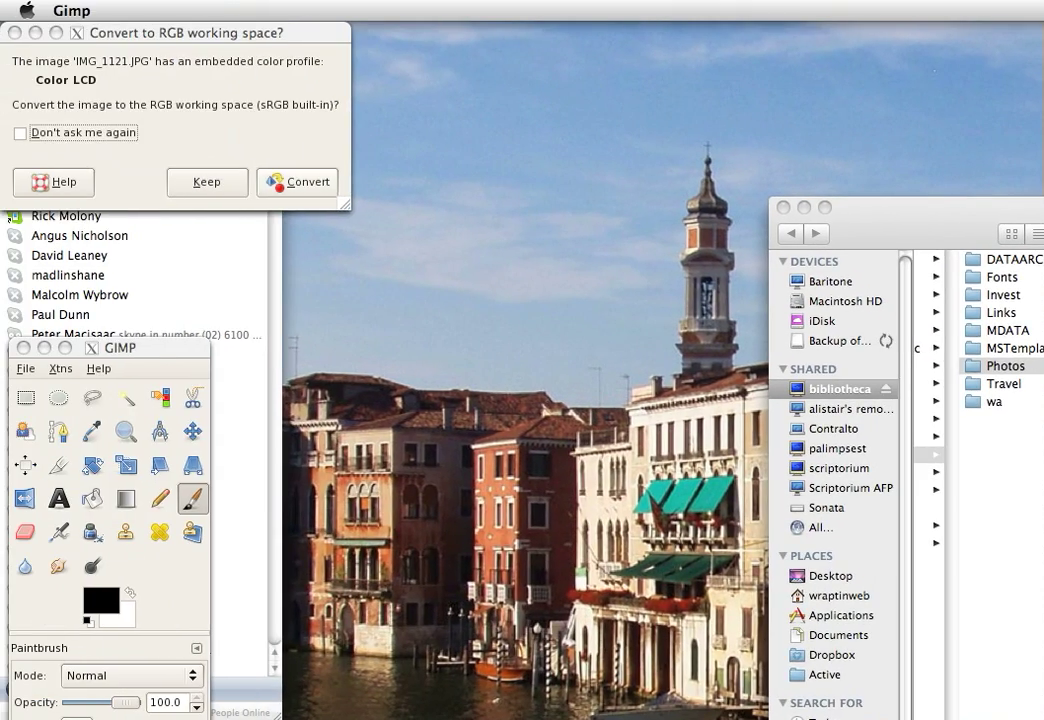
Convert IMG_1121.JPG to the sRGB working space and reposition its image window
{"action": "key", "text": "Return"}
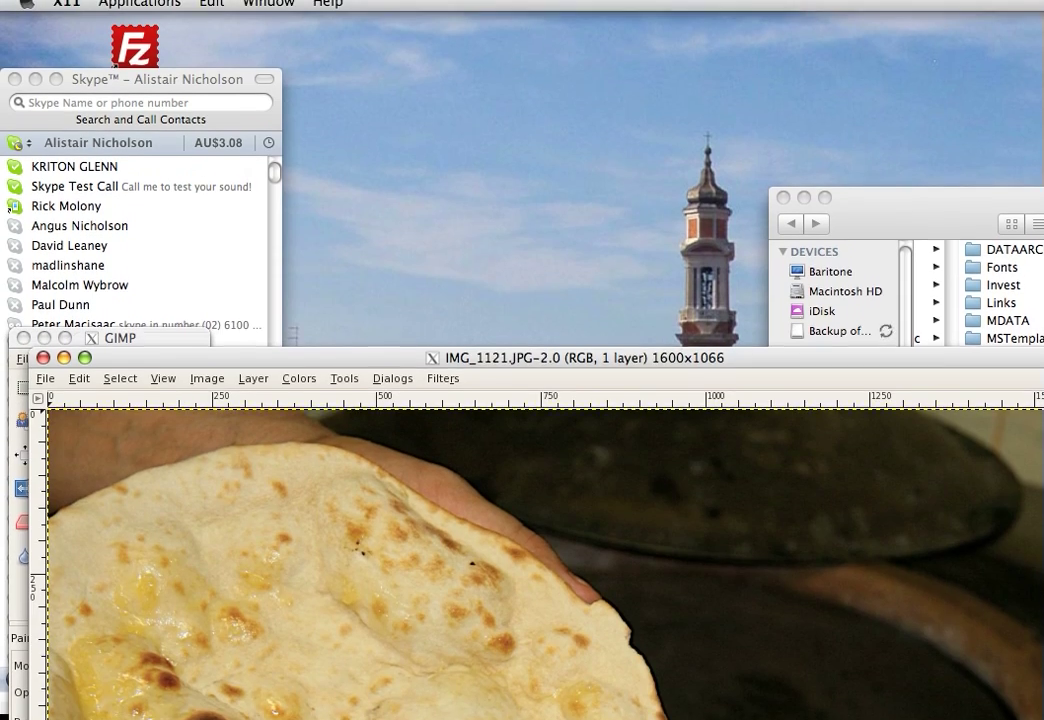
{"action": "left_click_drag", "start_coordinate": [585, 367], "coordinate": [816, 191]}
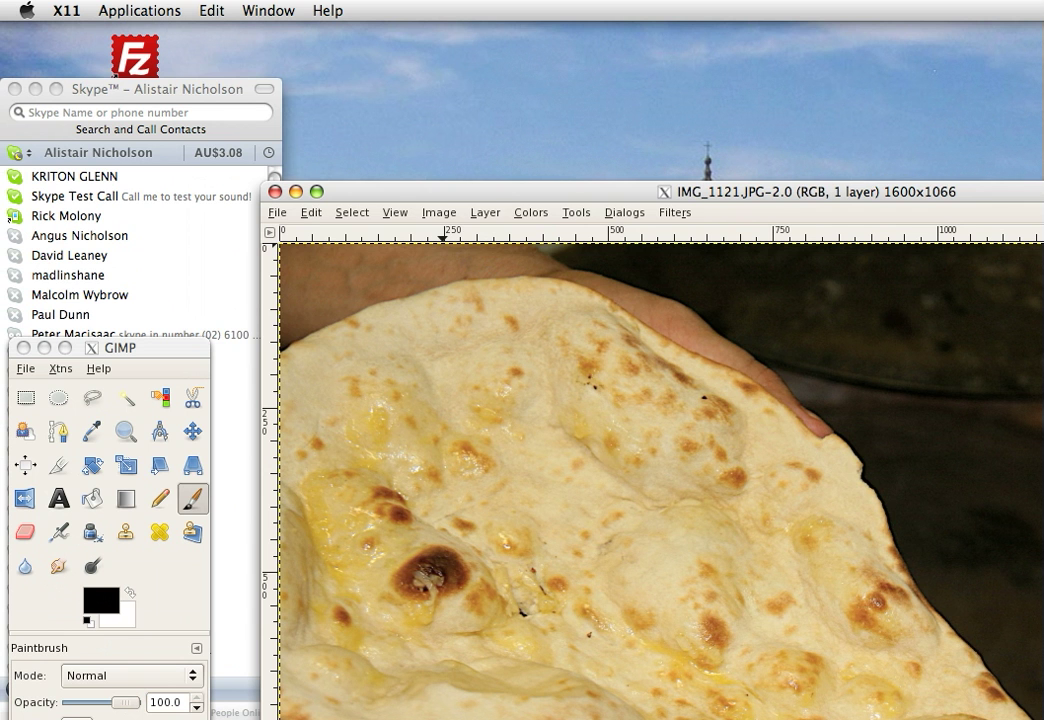
Start saving the image under a new name and enter breadfinished.JPG as the file name
{"action": "key", "text": "alt+f"}
{"action": "key", "text": "Down"}
{"action": "key", "text": "Down"}
{"action": "key", "text": "Down"}
{"action": "key", "text": "Down"}
{"action": "key", "text": "Down"}
{"action": "key", "text": "Down"}
{"action": "key", "text": "Down"}
{"action": "key", "text": "Down"}
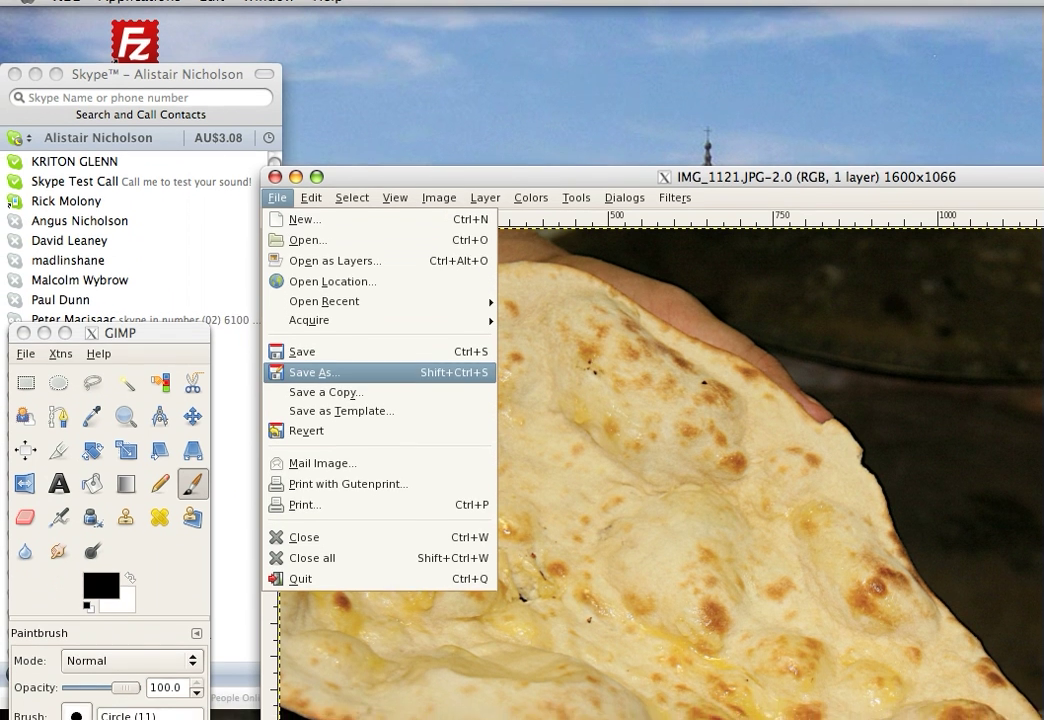
{"action": "key", "text": "Return"}
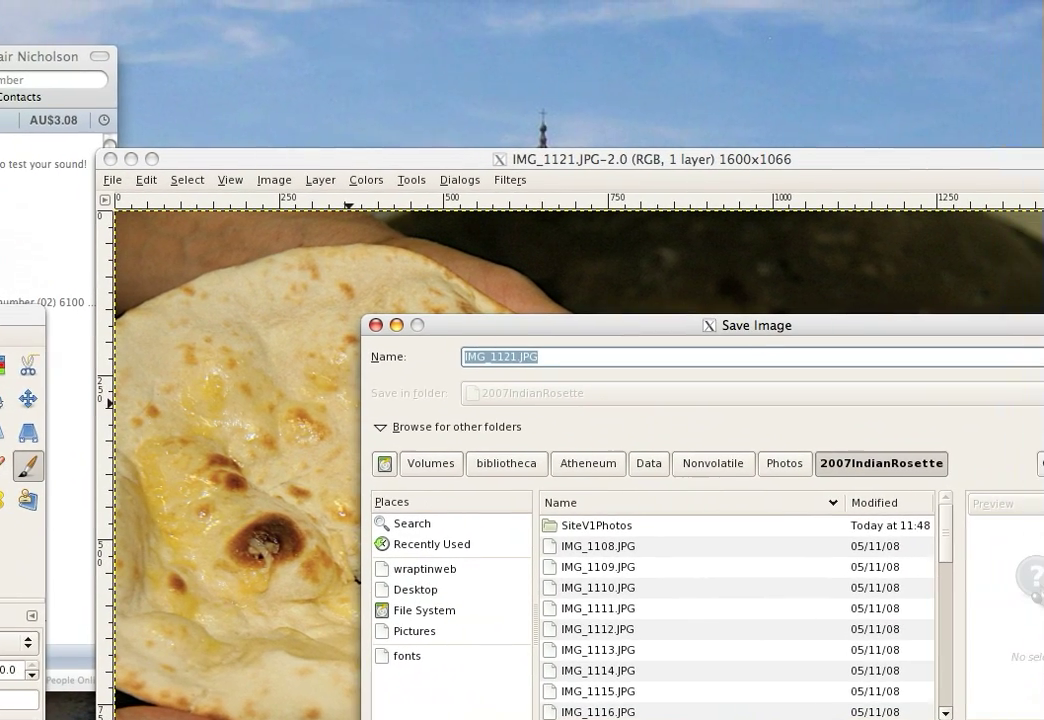
{"action": "left_click", "coordinate": [521, 358]}
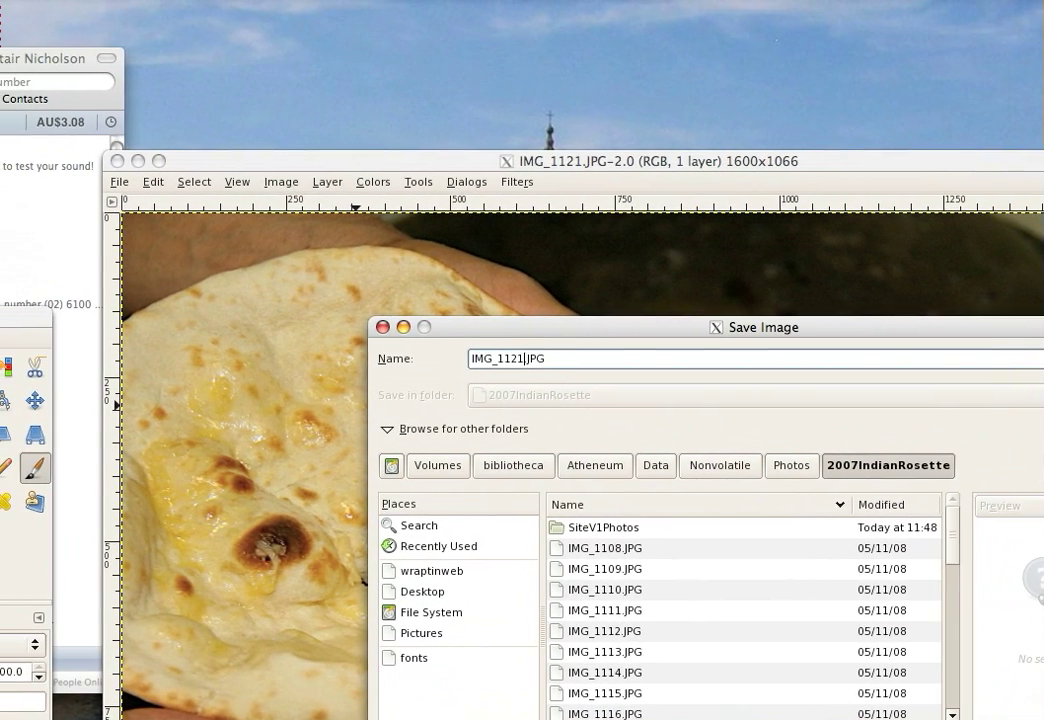
{"action": "key", "text": "BackSpace"}
{"action": "key", "text": "BackSpace"}
{"action": "key", "text": "BackSpace"}
{"action": "type", "text": "breadfinished"}
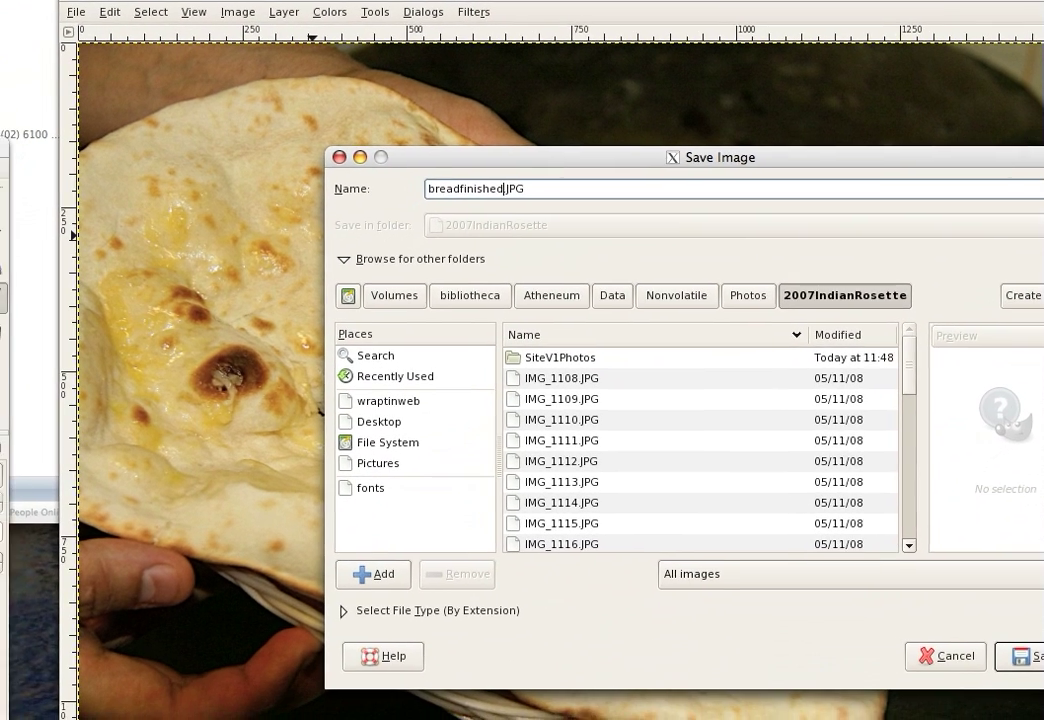
Save the copy in the SiteV1Photos folder as a JPEG with quality 95
{"action": "left_click", "coordinate": [559, 358]}
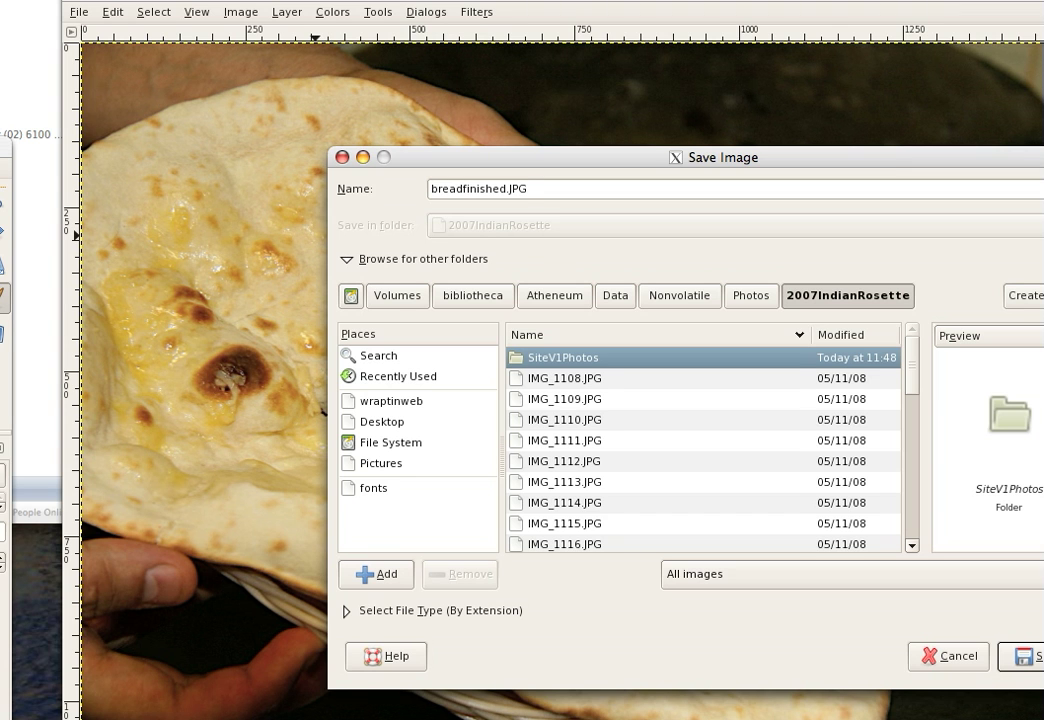
{"action": "key", "text": "Return"}
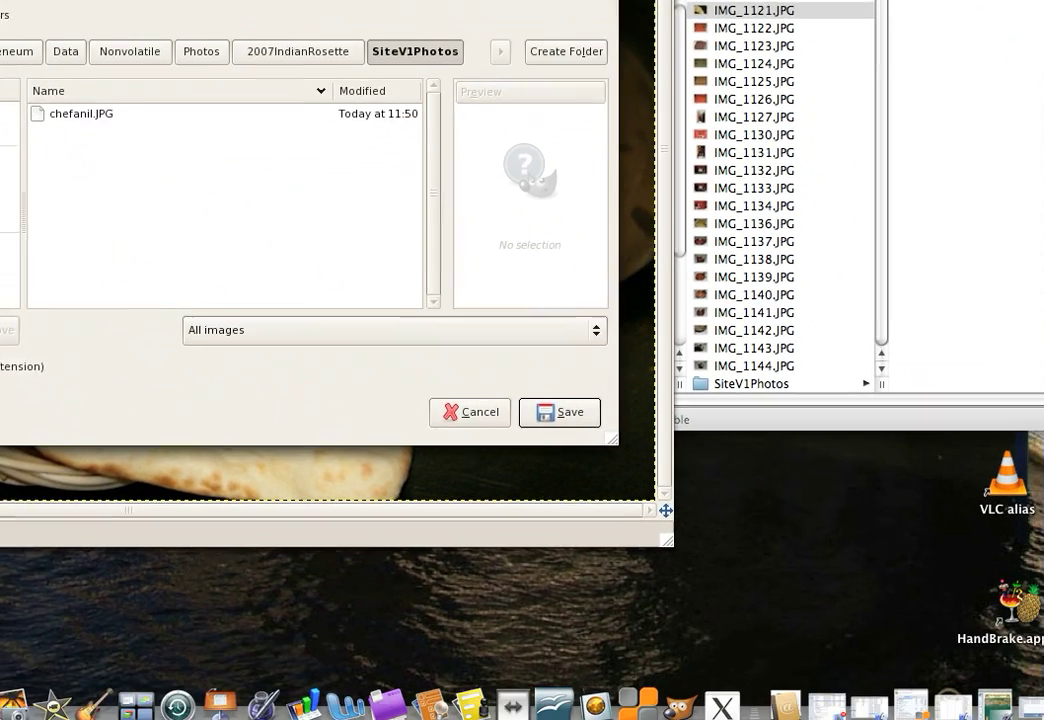
{"action": "key", "text": "Return"}
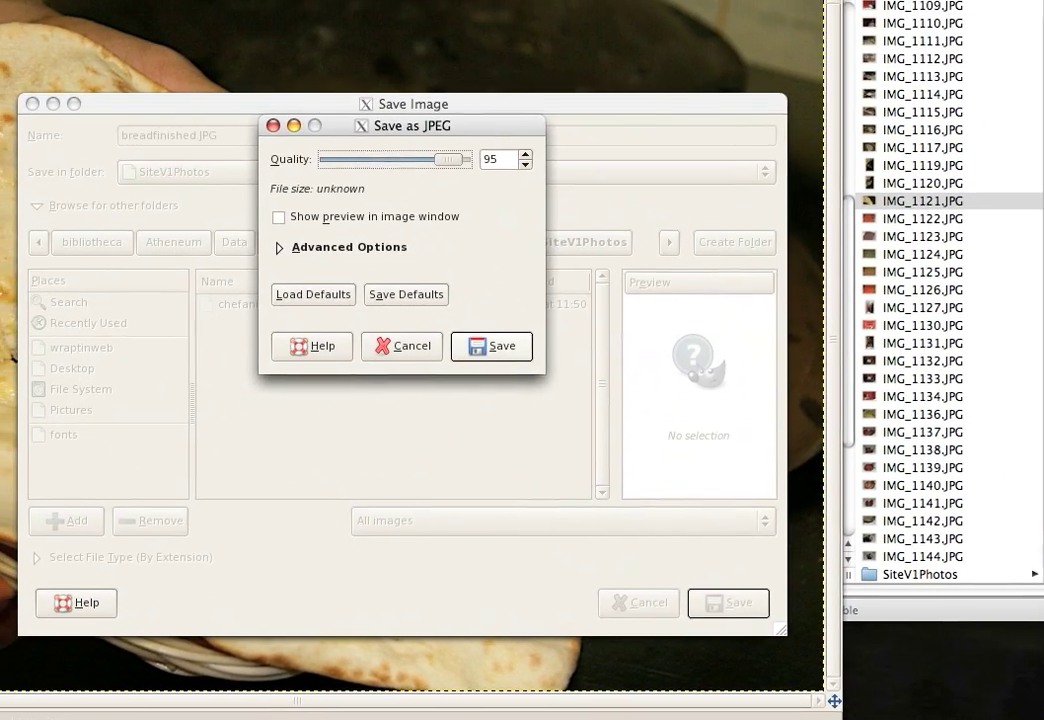
{"action": "key", "text": "Return"}
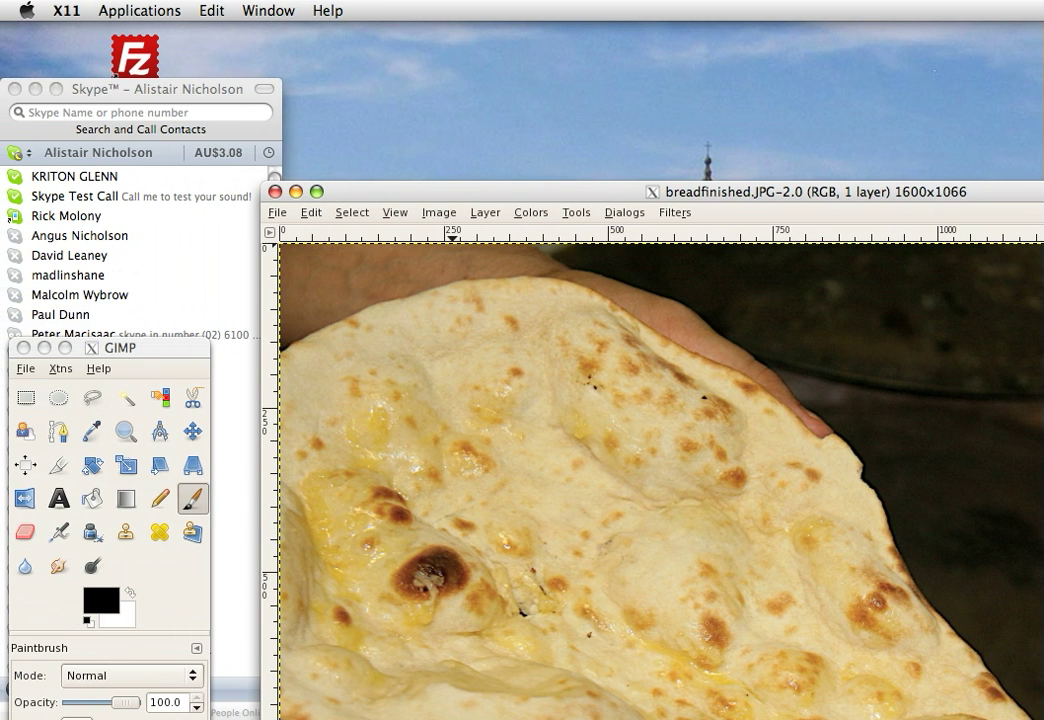
Scale the bread image to 600 × 400 pixels with Cubic interpolation
{"action": "left_click", "coordinate": [439, 212]}
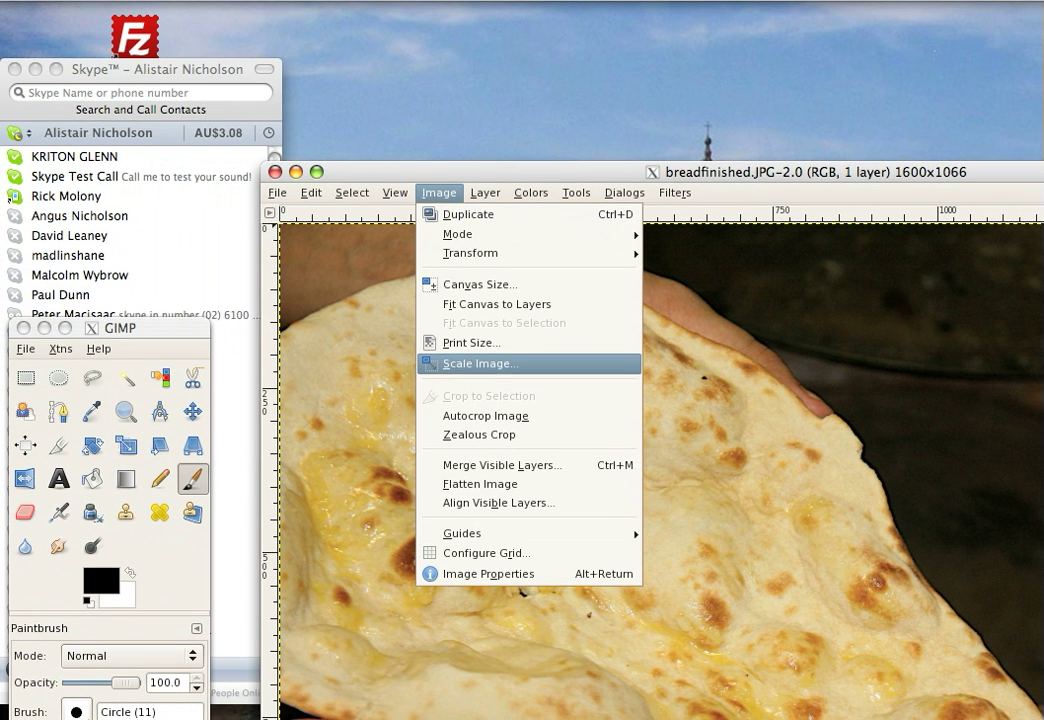
{"action": "left_click", "coordinate": [480, 383]}
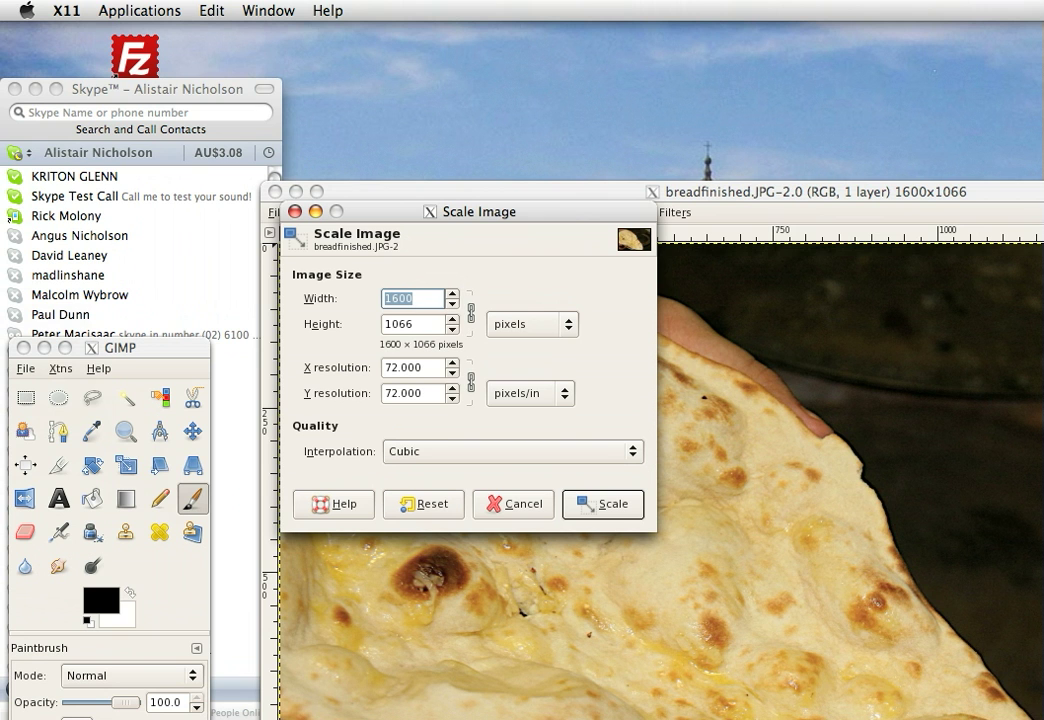
{"action": "key", "text": "Down"}
{"action": "key", "text": "Down"}
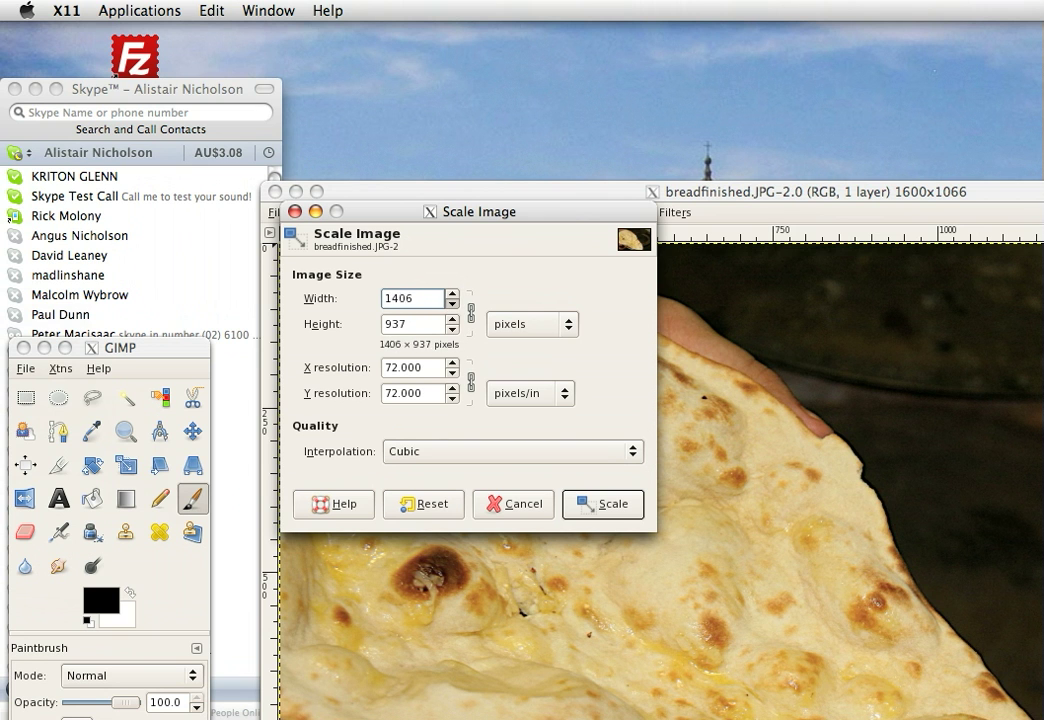
{"action": "key", "text": "Down"}
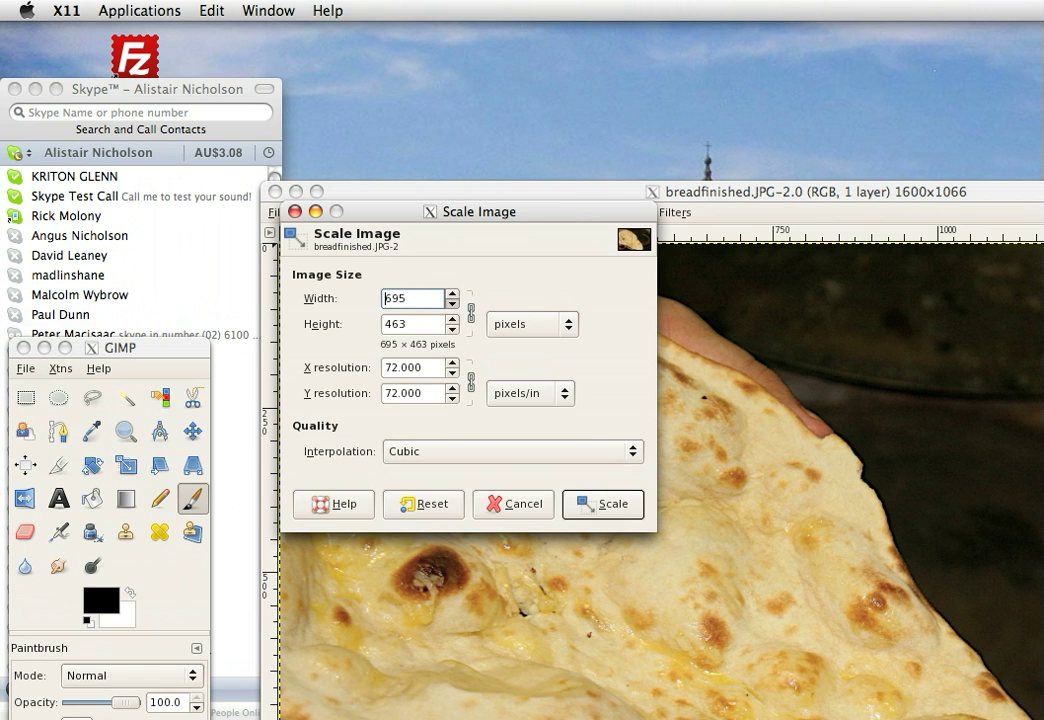
{"action": "key", "text": "Down"}
{"action": "key", "text": "Down"}
{"action": "key", "text": "Down"}
{"action": "key", "text": "Down"}
{"action": "key", "text": "Down"}
{"action": "key", "text": "Down"}
{"action": "key", "text": "Down"}
{"action": "key", "text": "Down"}
{"action": "key", "text": "Down"}
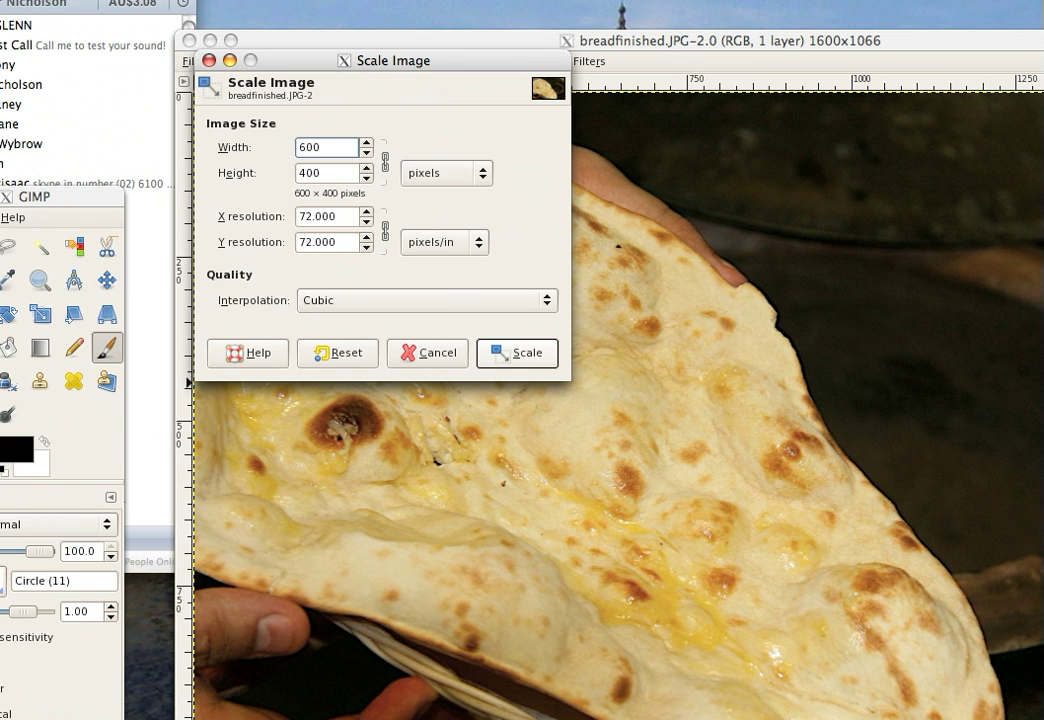
{"action": "key", "text": "Return"}
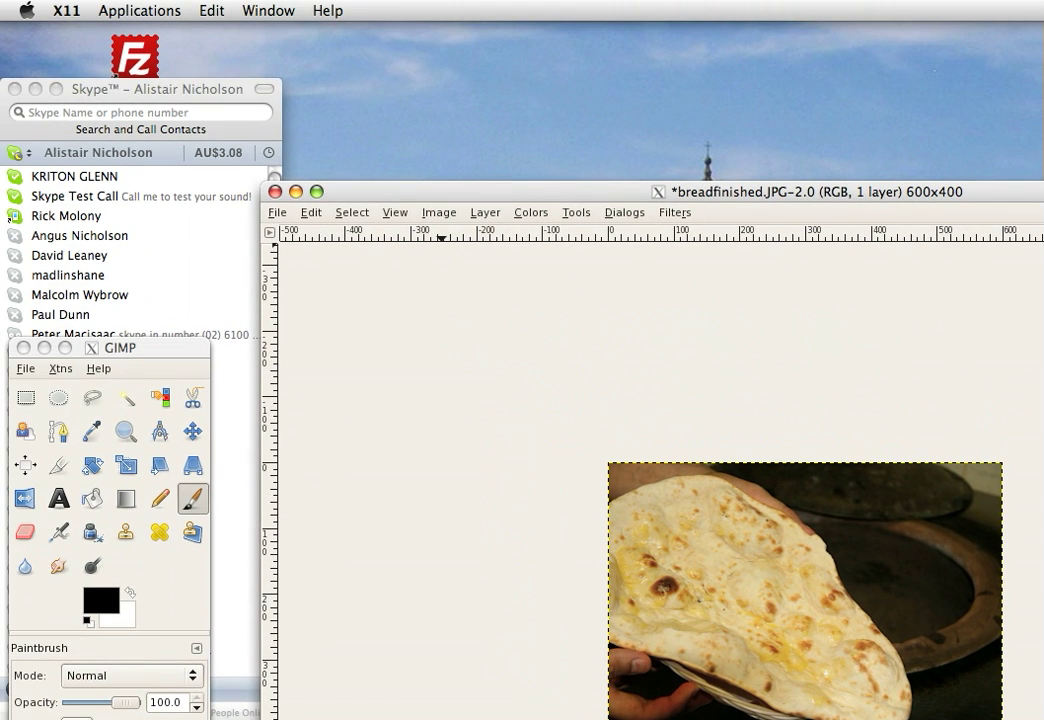
Save the scaled bread image over breadfinished.JPG and close its window
{"action": "left_click", "coordinate": [395, 212]}
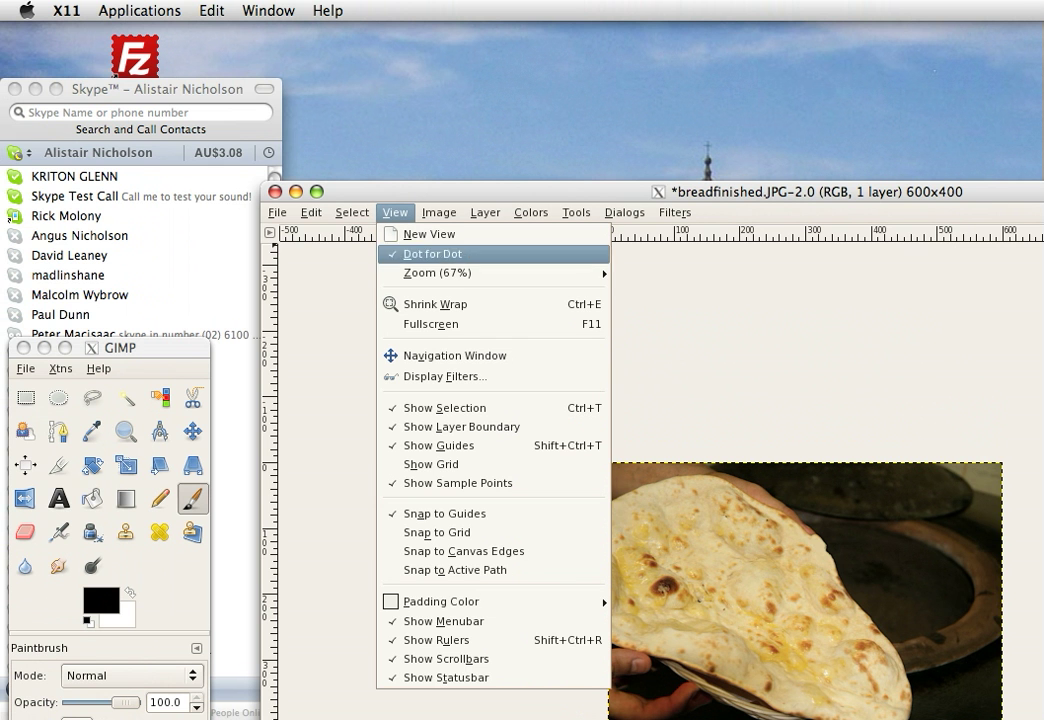
{"action": "mouse_move", "coordinate": [430, 272]}
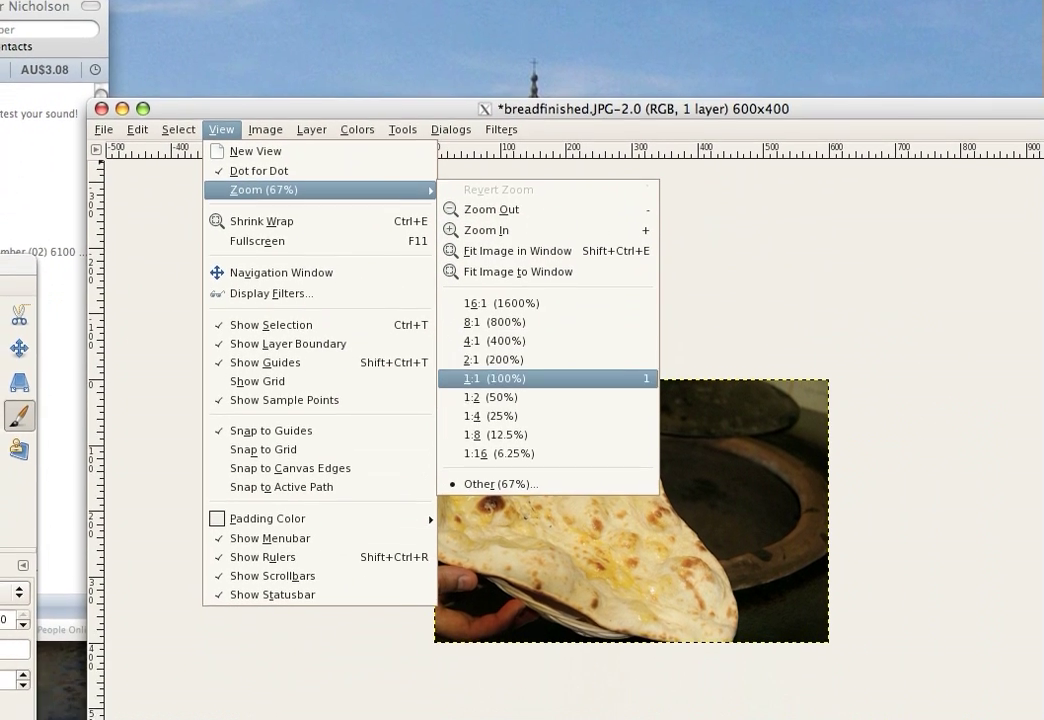
{"action": "left_click", "coordinate": [500, 378]}
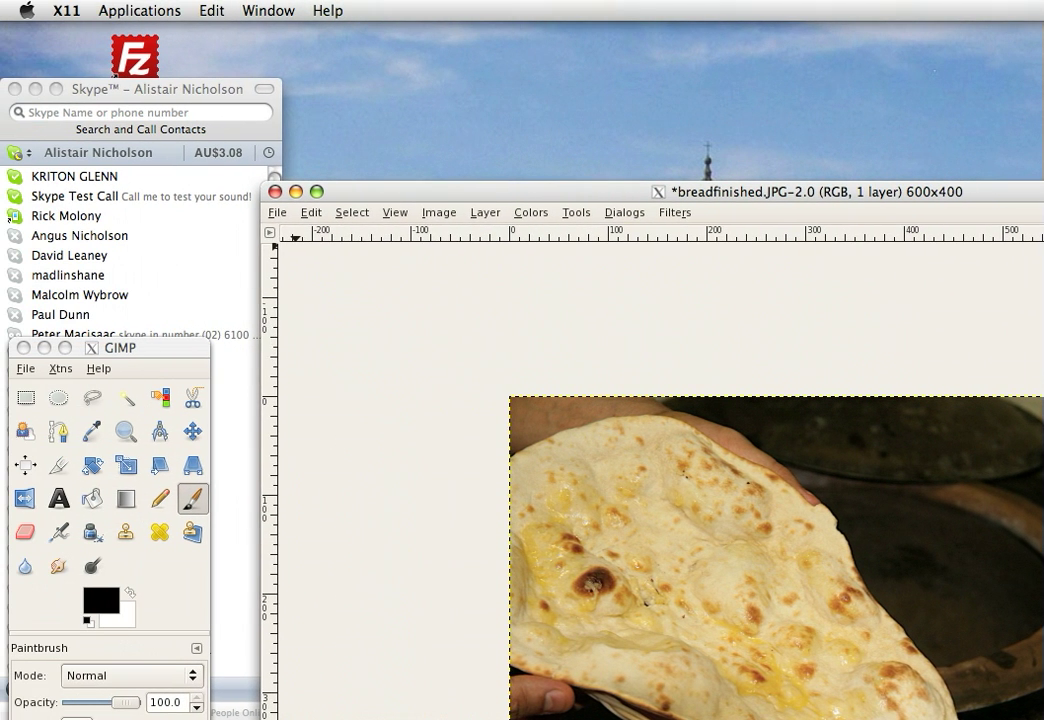
{"action": "left_click", "coordinate": [161, 210]}
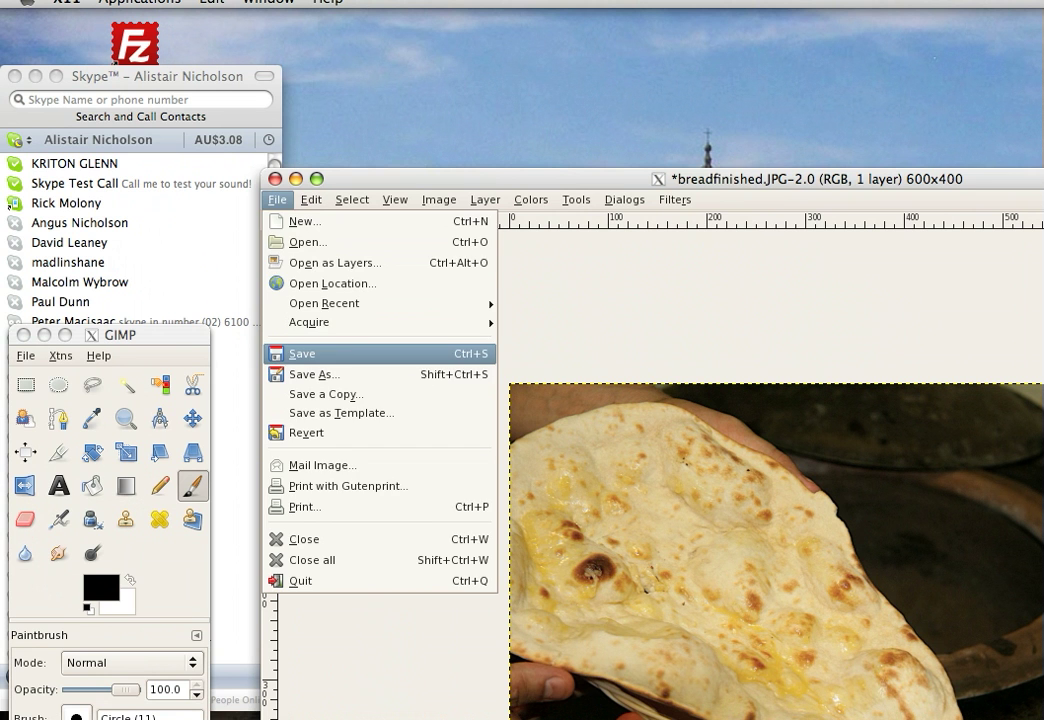
{"action": "left_click", "coordinate": [302, 353]}
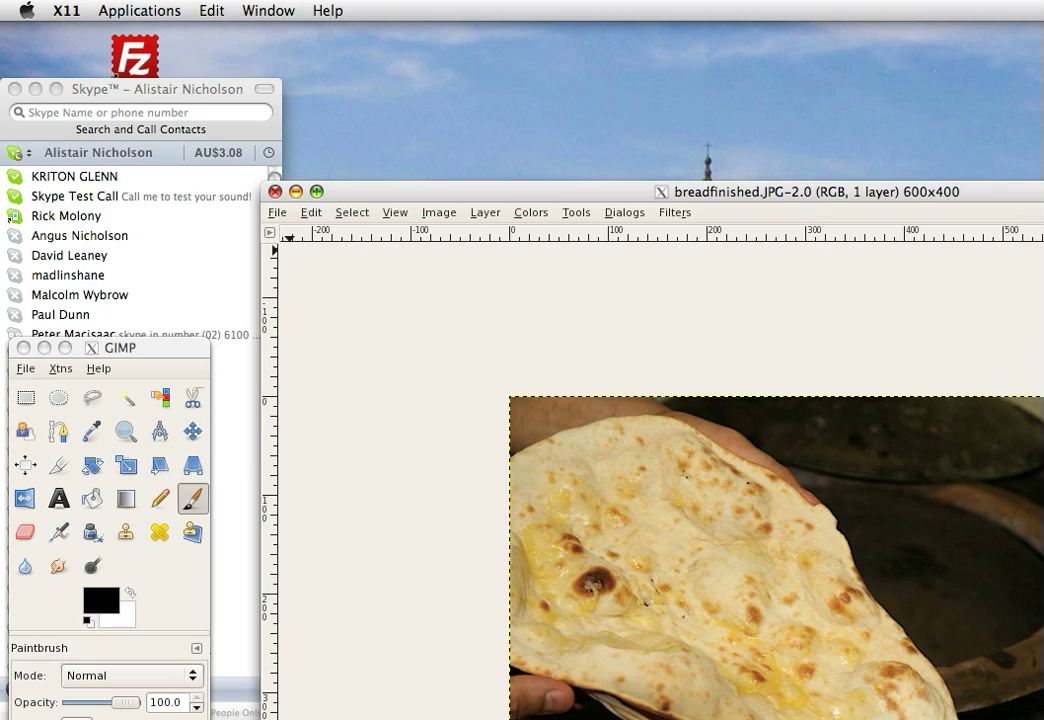
{"action": "left_click", "coordinate": [275, 191]}
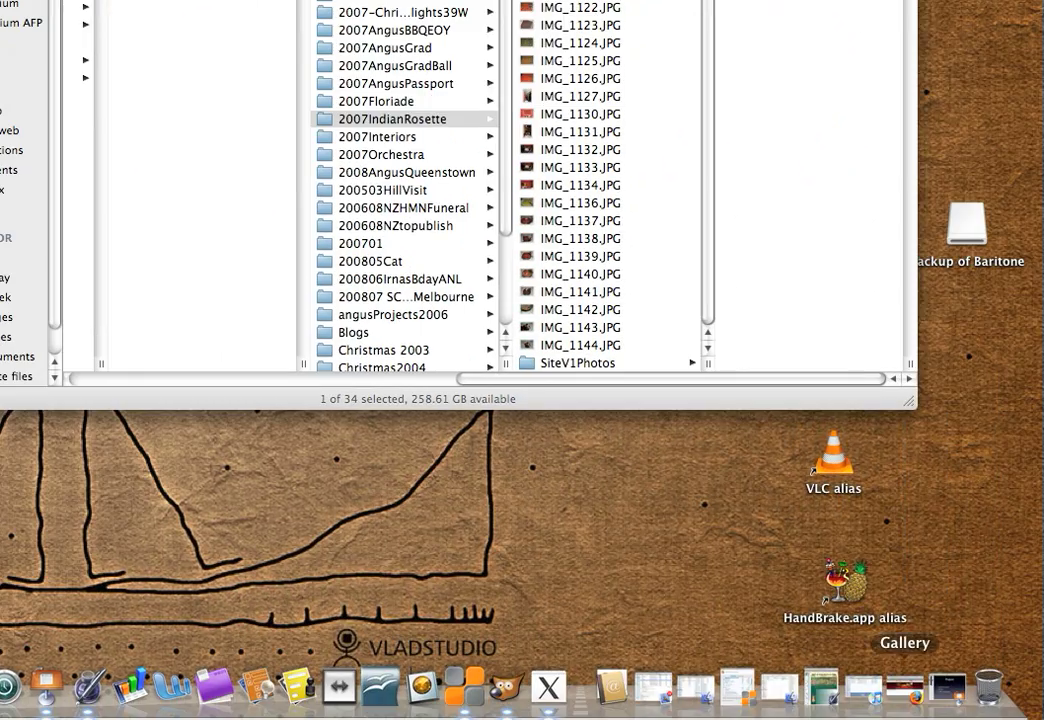
{"action": "left_click", "coordinate": [903, 686]}
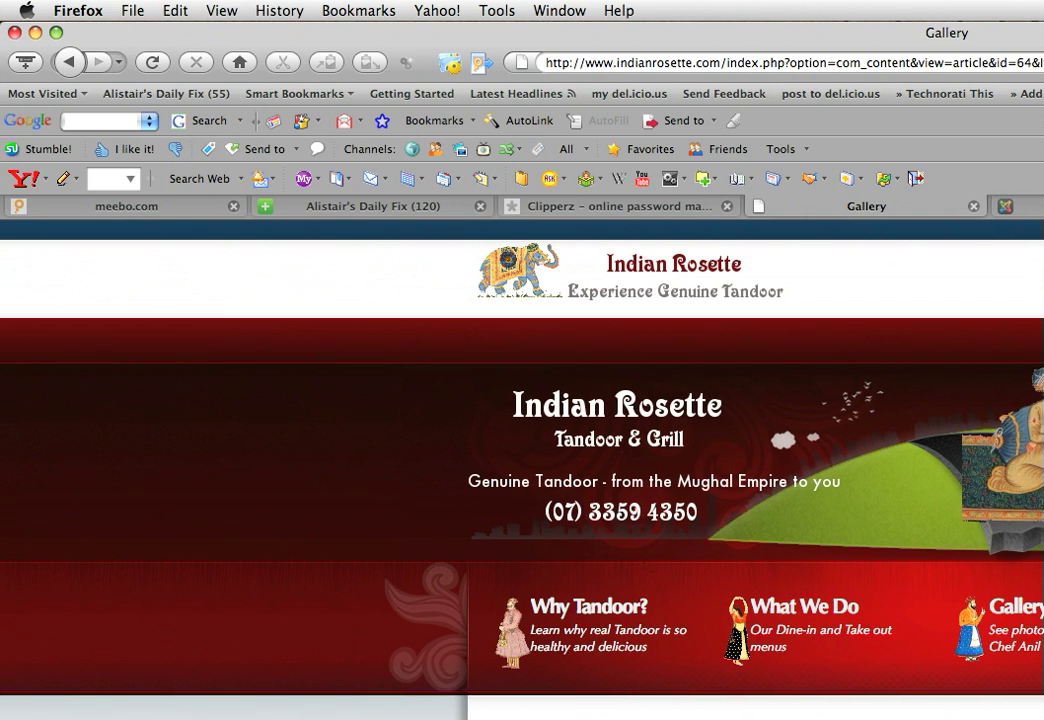
{"action": "key", "text": "super+t"}
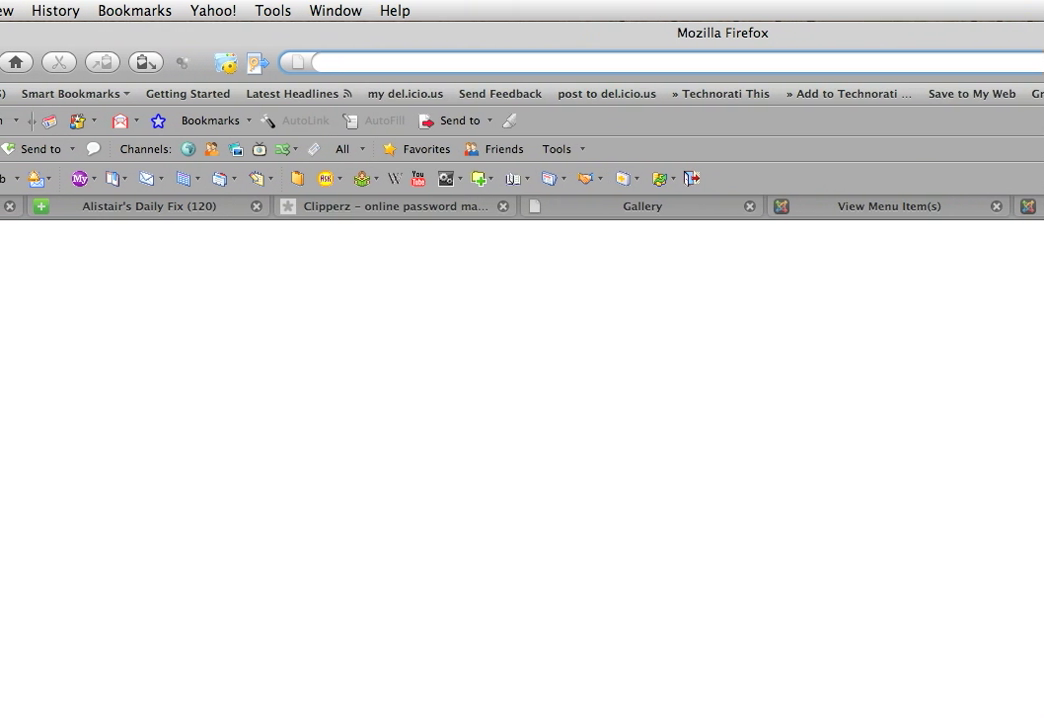
{"action": "type", "text": "www."}
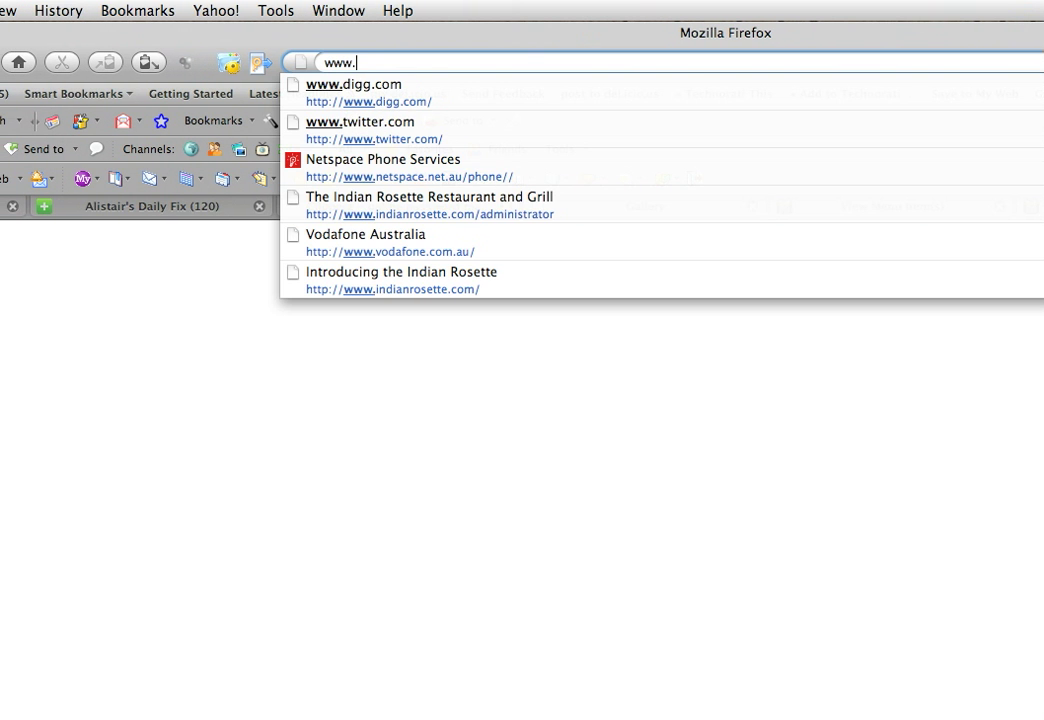
{"action": "type", "text": "in"}
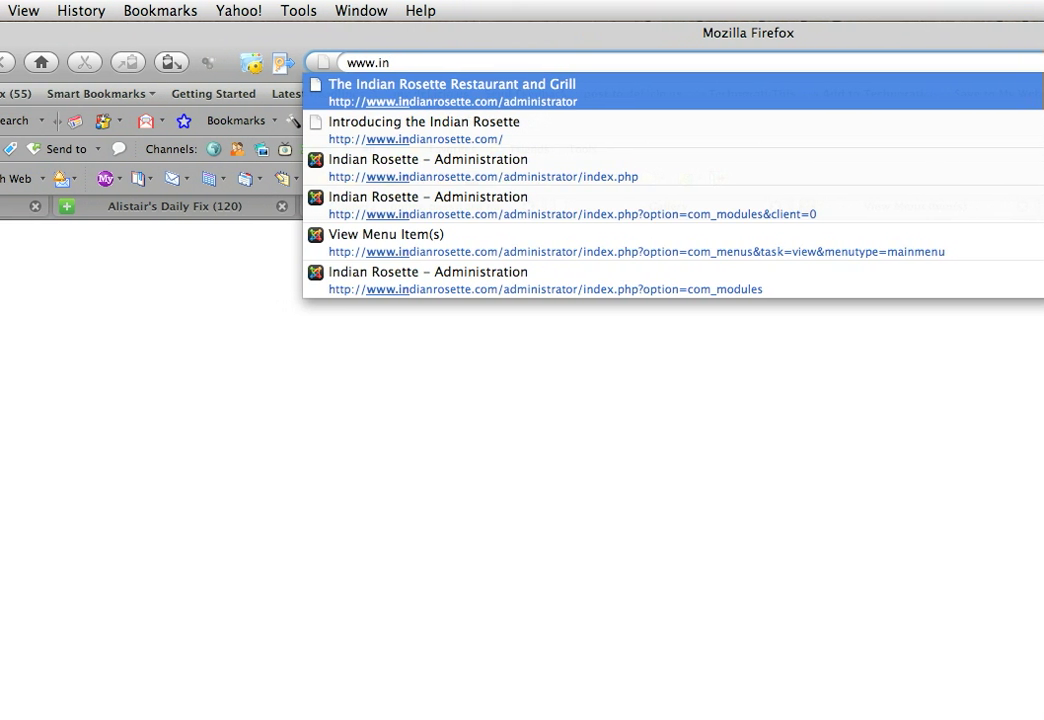
{"action": "key", "text": "Return"}
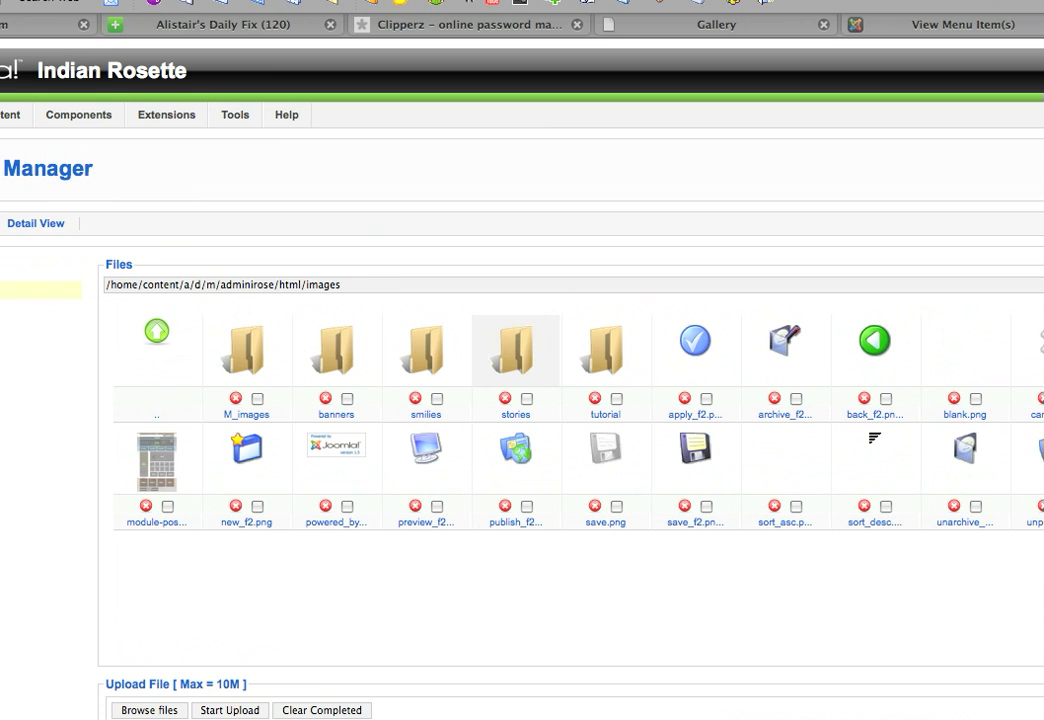
Open the photos folder inside stories in the Joomla Media Manager
{"action": "left_click", "coordinate": [515, 350]}
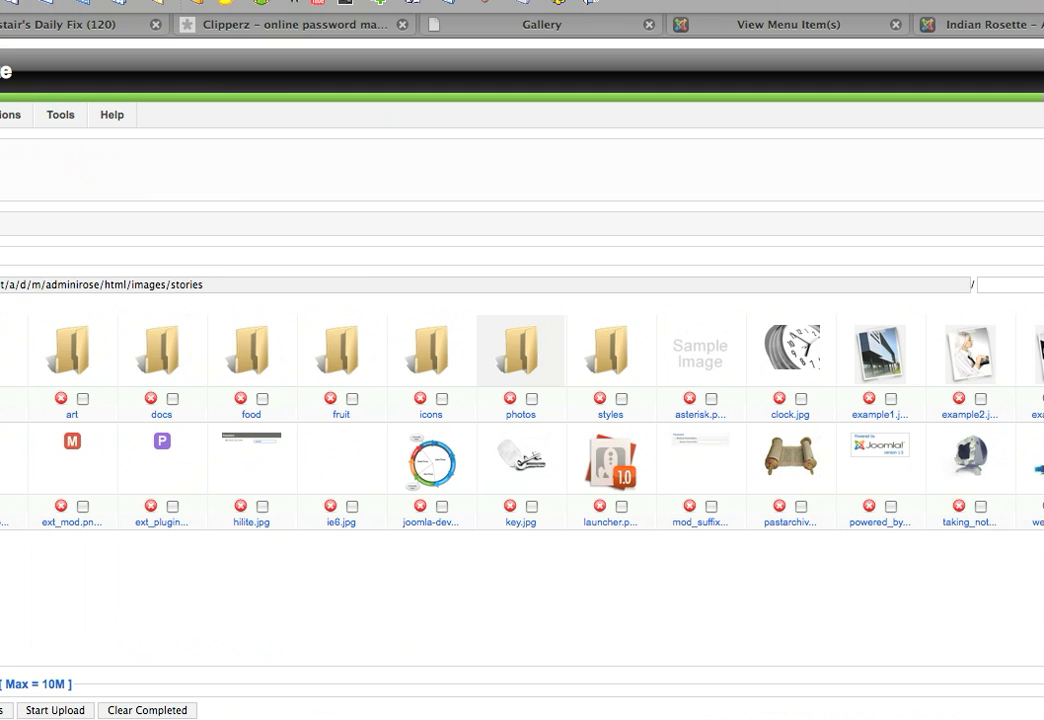
{"action": "left_click", "coordinate": [520, 350]}
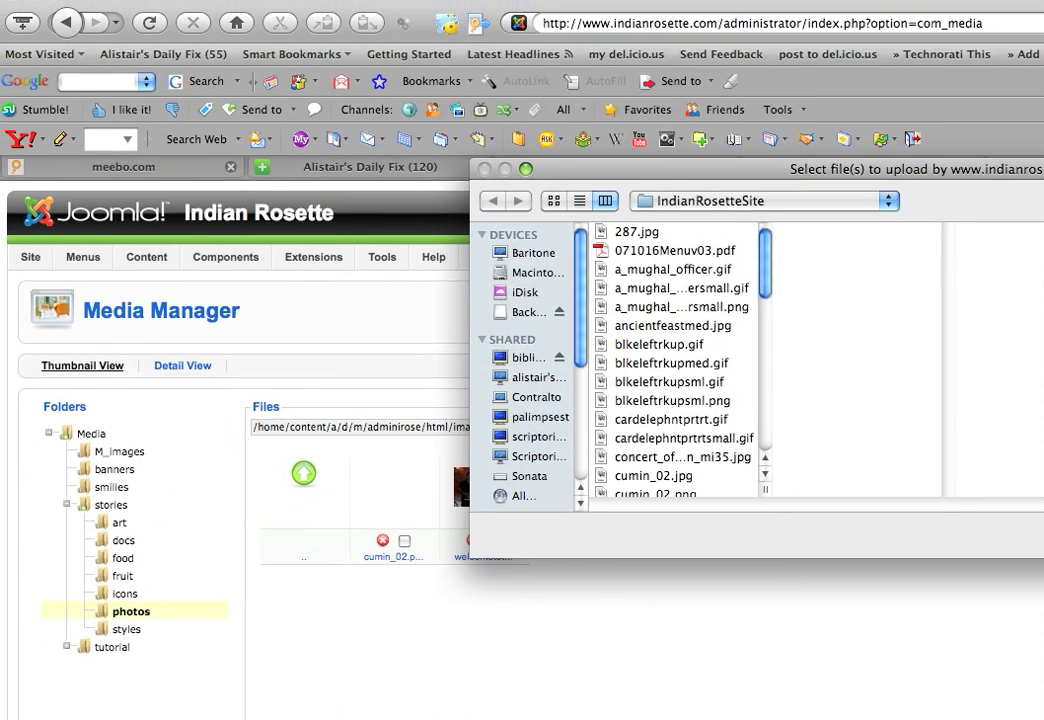
Browse the upload file chooser to the shared bibliotheca drive's Atheneum/Data/Nonvolatile/Photos folder
{"action": "left_click", "coordinate": [478, 342]}
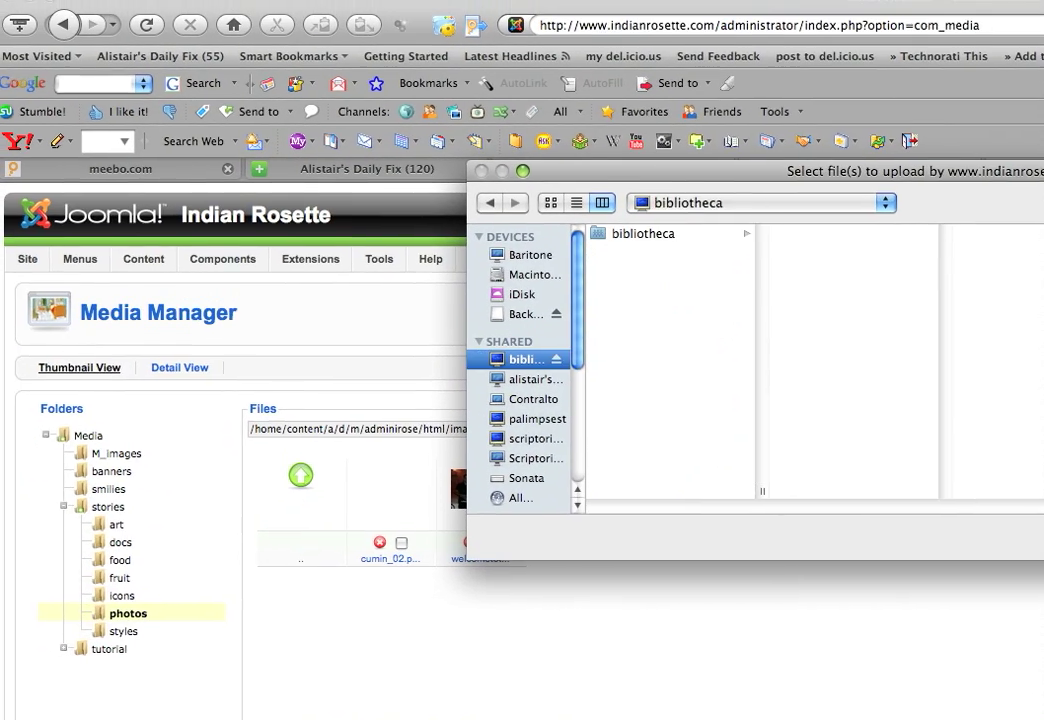
{"action": "left_click", "coordinate": [535, 271]}
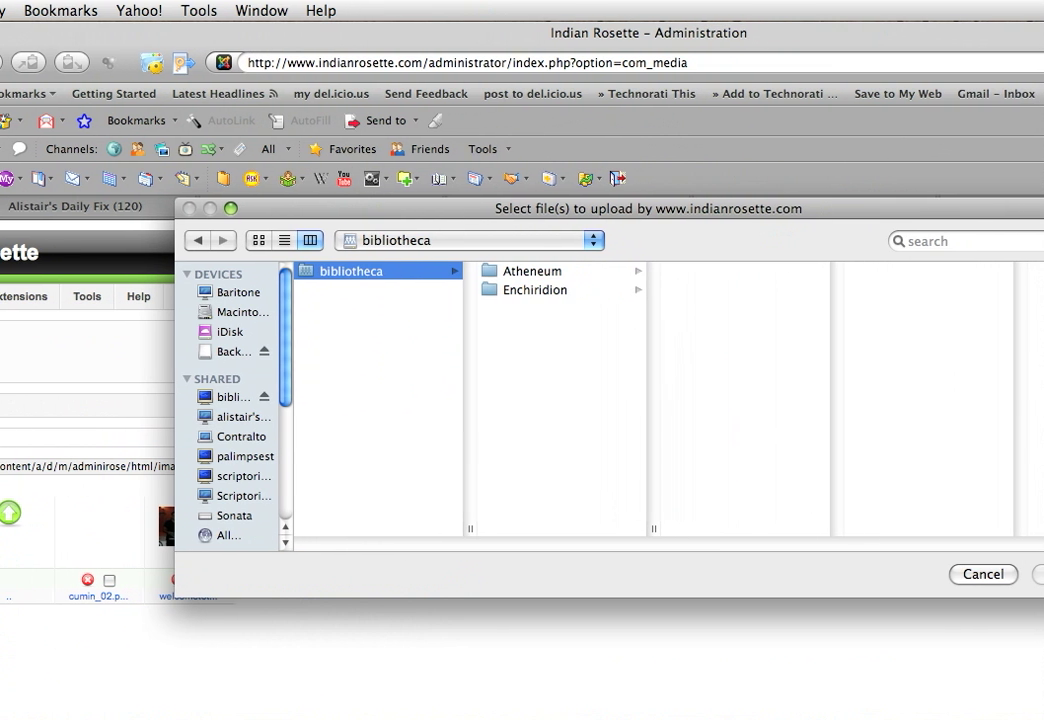
{"action": "left_click", "coordinate": [530, 271]}
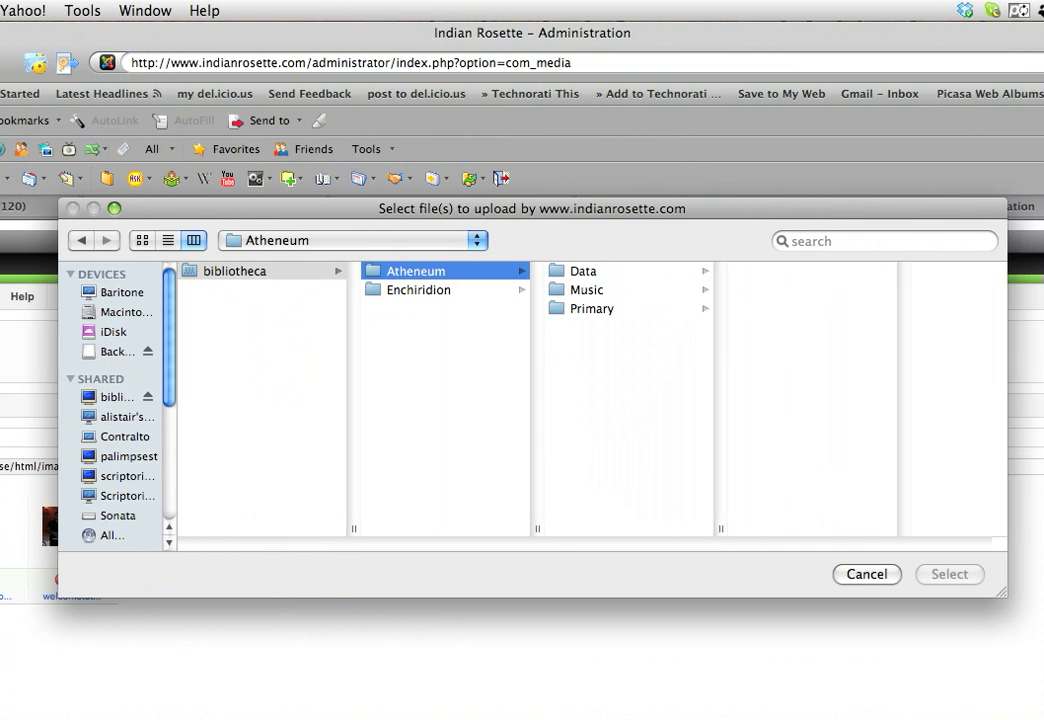
{"action": "left_click", "coordinate": [528, 271]}
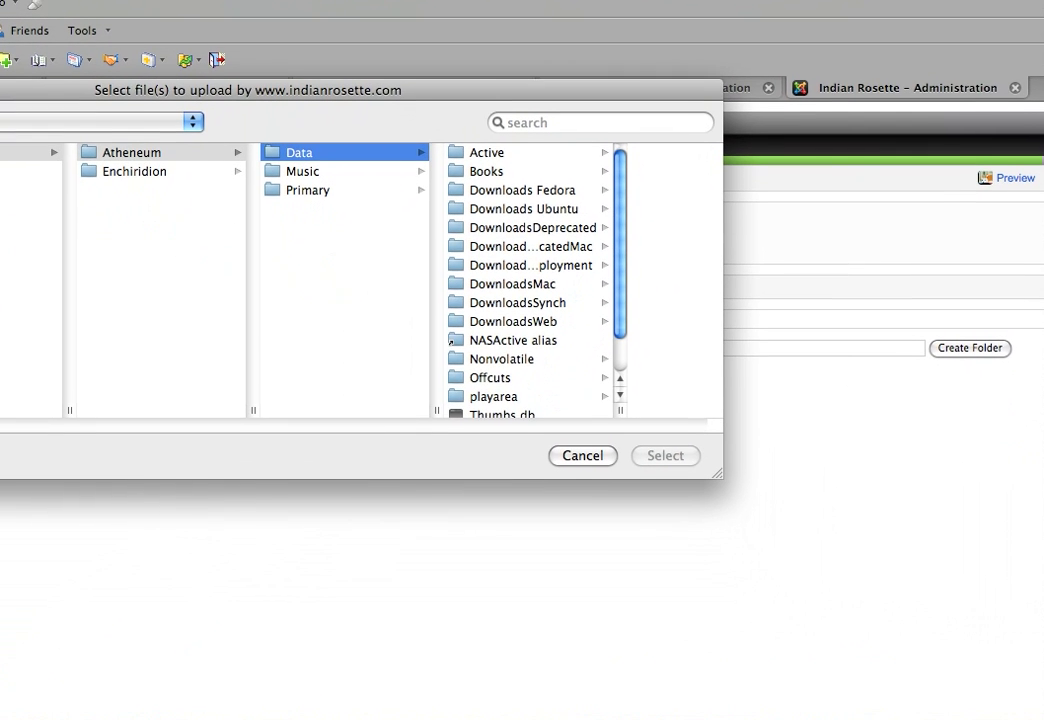
{"action": "left_click", "coordinate": [499, 389]}
{"action": "left_click", "coordinate": [586, 265]}
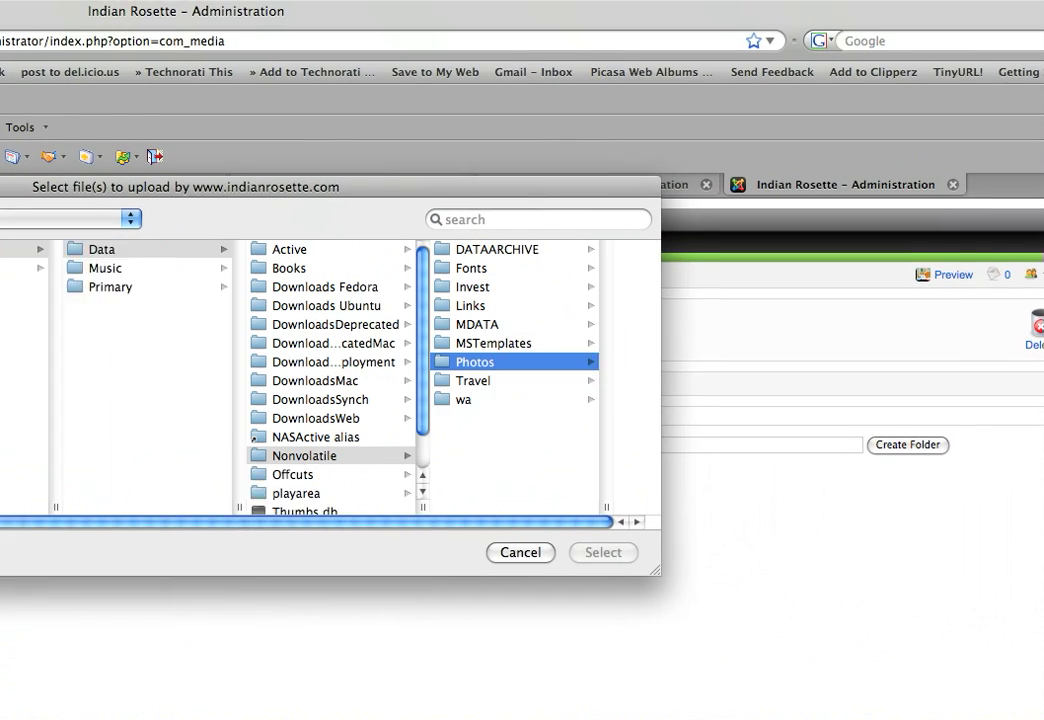
Add breadfinished.JPG from the 2007IndianRosette/SiteV1Photos folder to the upload queue
{"action": "scroll", "coordinate": [540, 345], "scroll_direction": "down", "scroll_amount": 10}
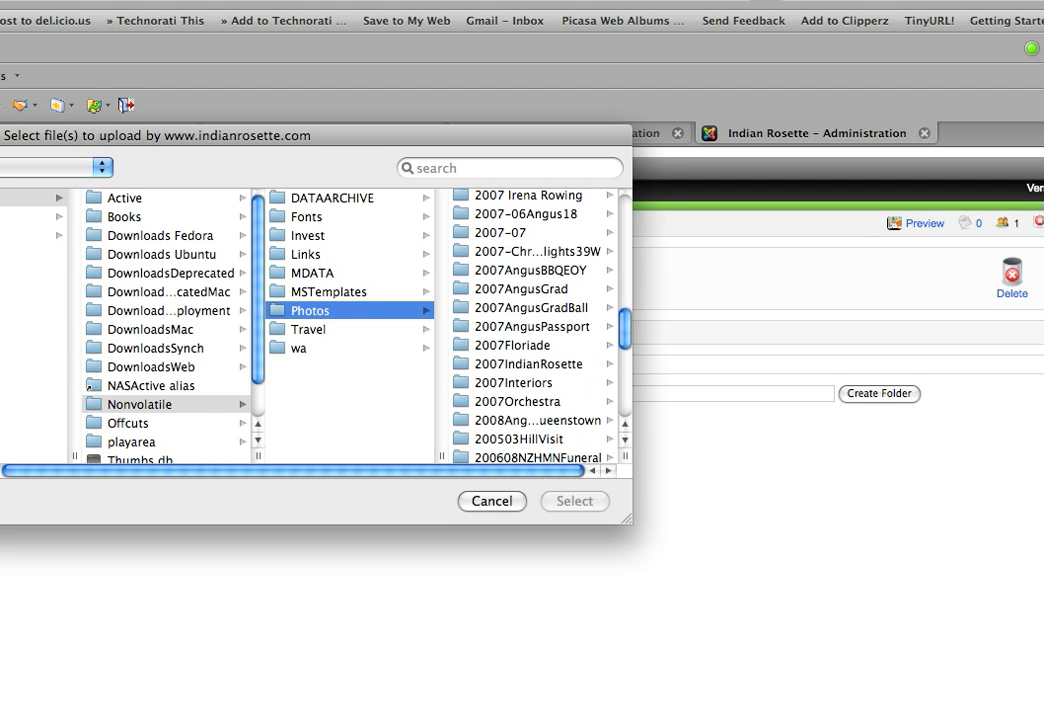
{"action": "left_click", "coordinate": [528, 364]}
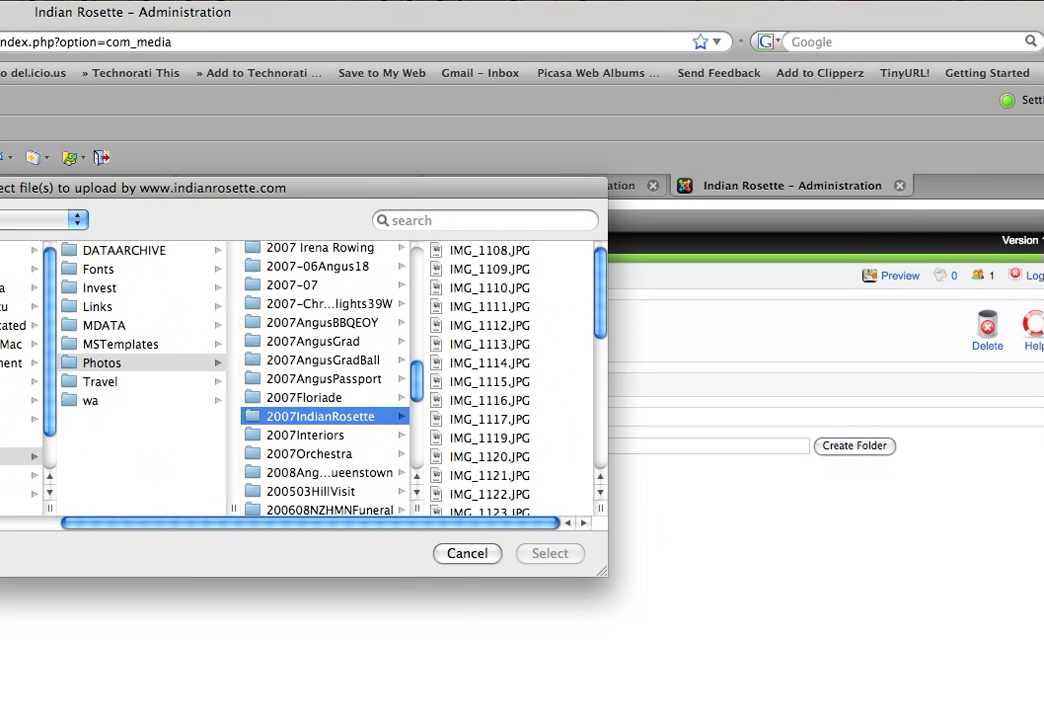
{"action": "scroll", "coordinate": [515, 390], "scroll_direction": "down", "scroll_amount": 4}
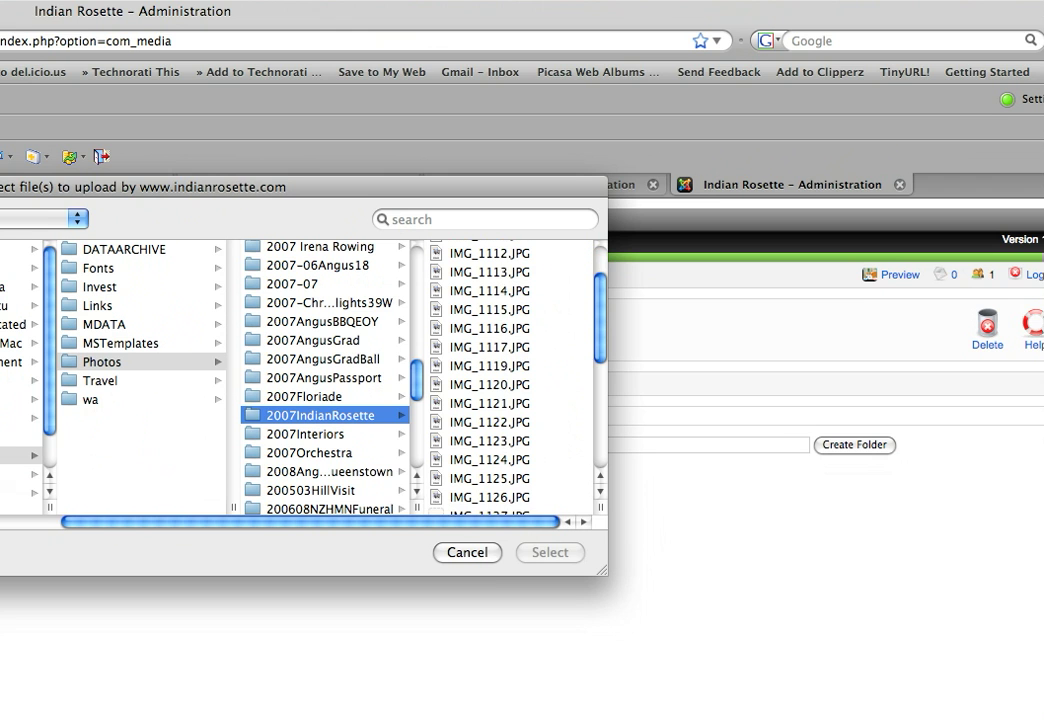
{"action": "scroll", "coordinate": [500, 375], "scroll_direction": "down", "scroll_amount": 6}
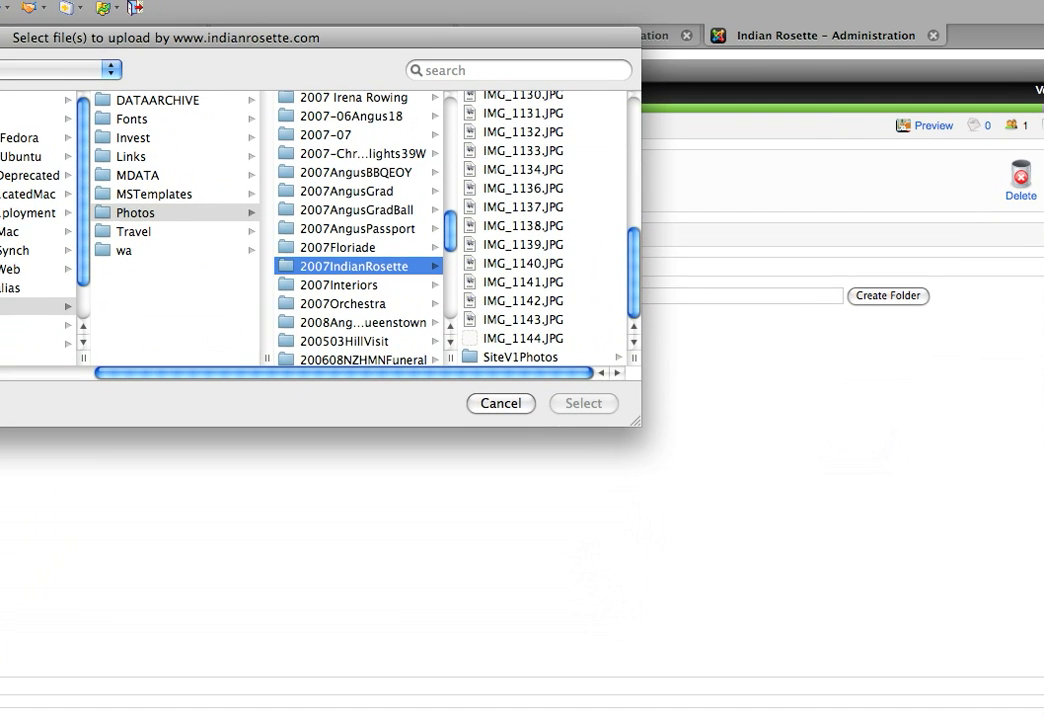
{"action": "left_click", "coordinate": [506, 430]}
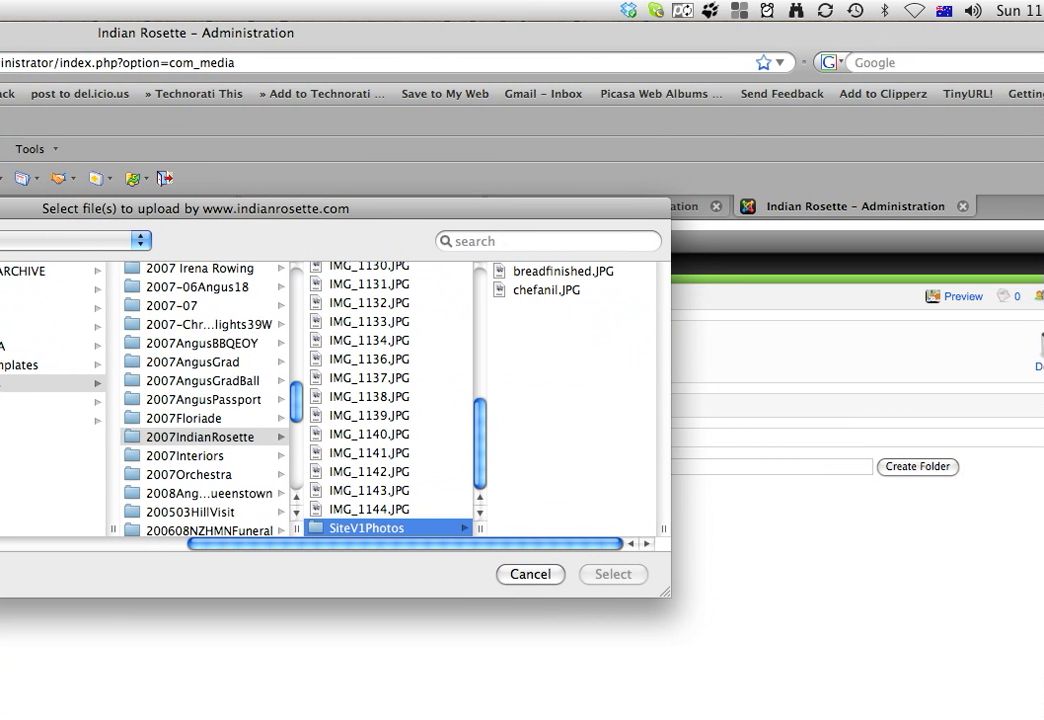
{"action": "left_click", "coordinate": [560, 271]}
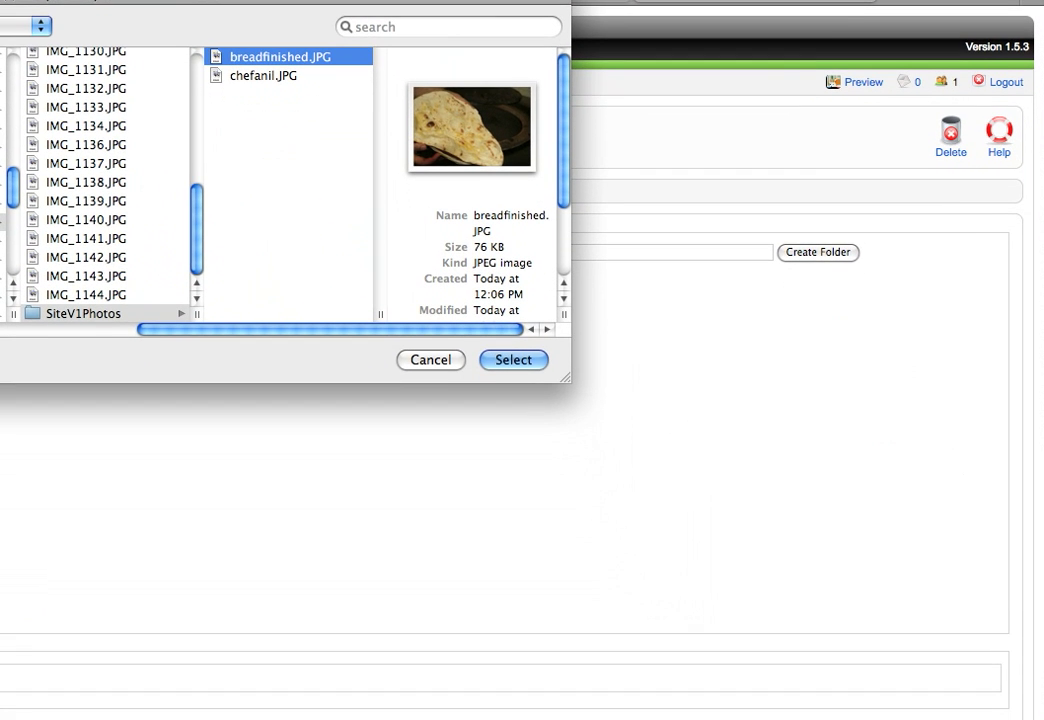
{"action": "key", "text": "Return"}
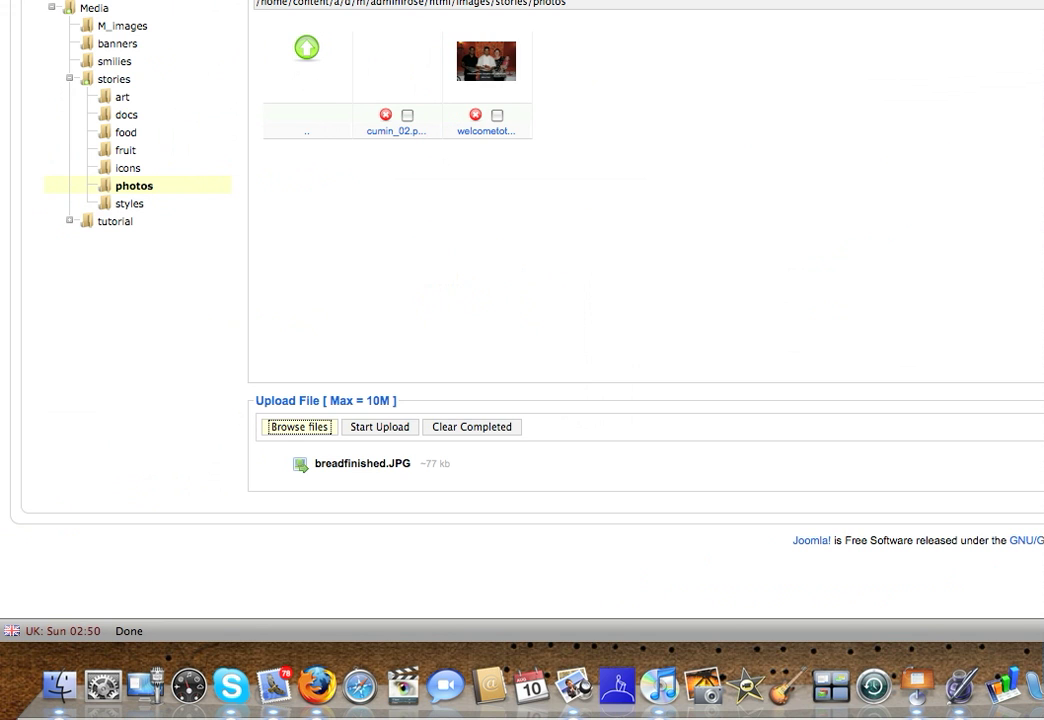
Add chefanil.JPG from the same SiteV1Photos folder to the upload queue
{"action": "key", "text": "space"}
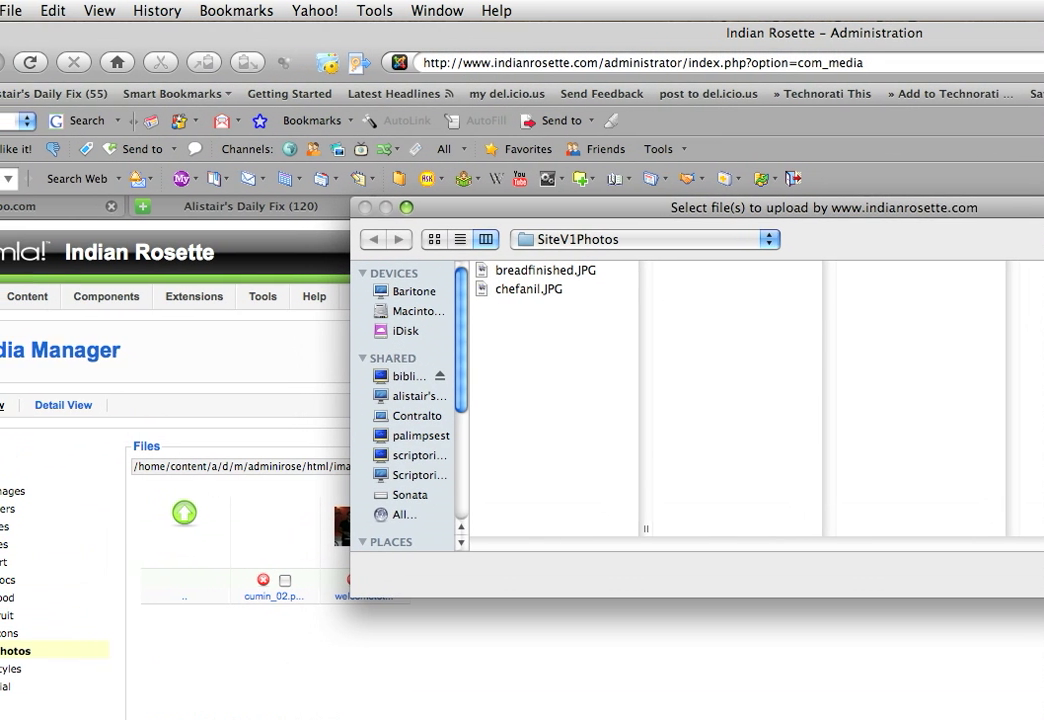
{"action": "left_click", "coordinate": [529, 289]}
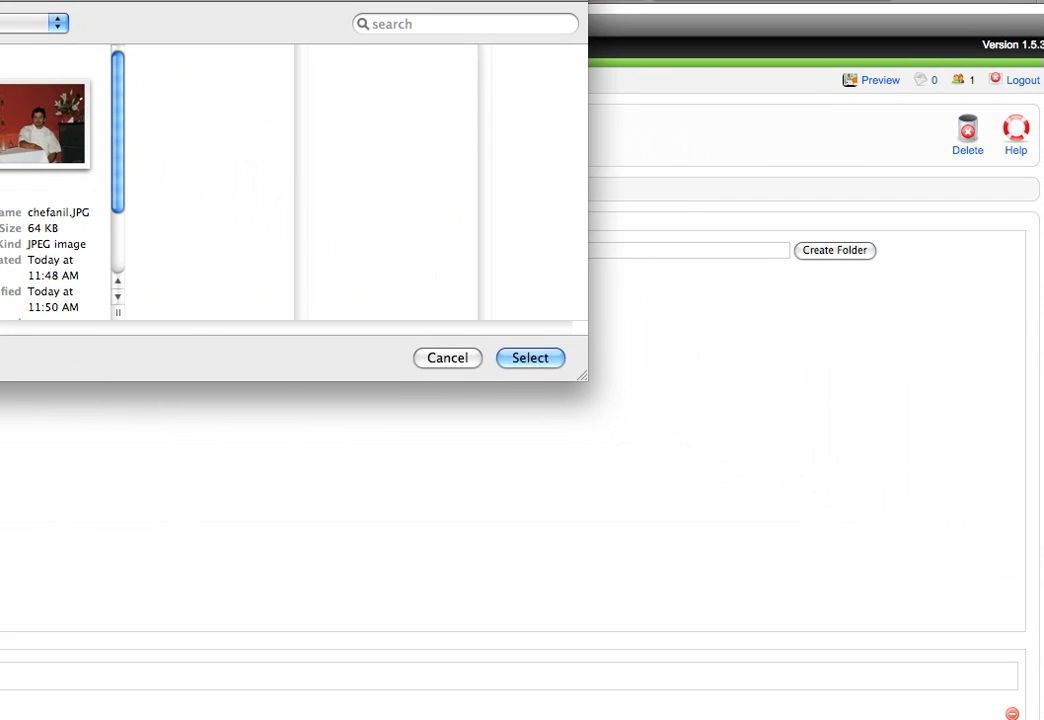
{"action": "key", "text": "Return"}
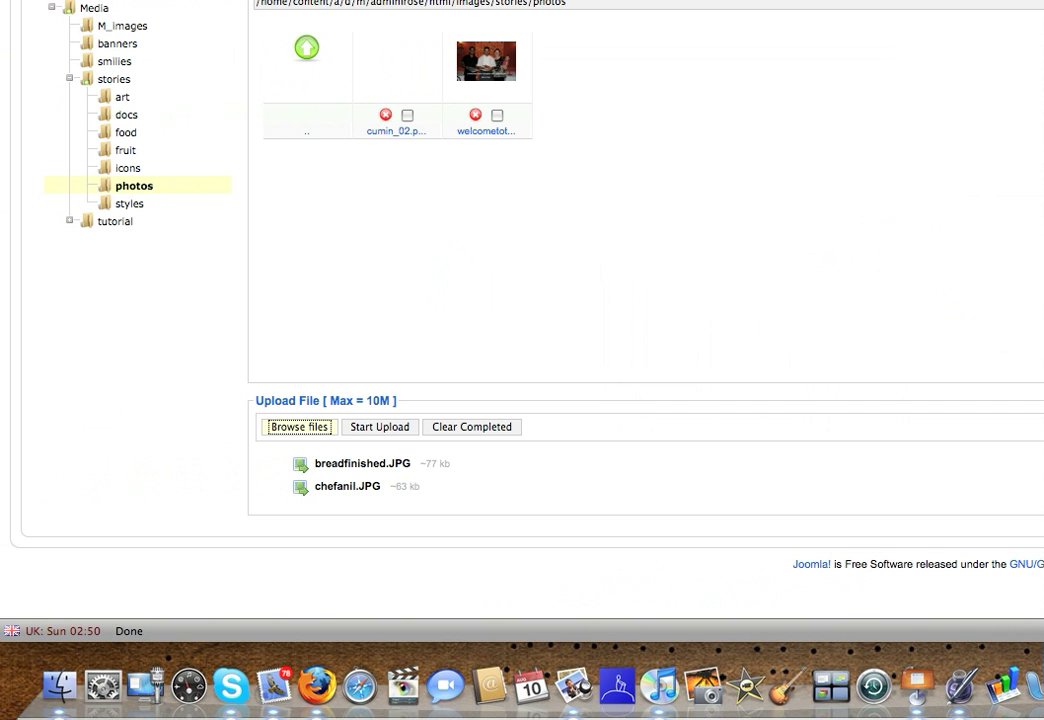
Upload the queued images to the photos folder, then go up to stories and reopen photos to check the thumbnails
{"action": "key", "text": "Tab"}
{"action": "key", "text": "Return"}
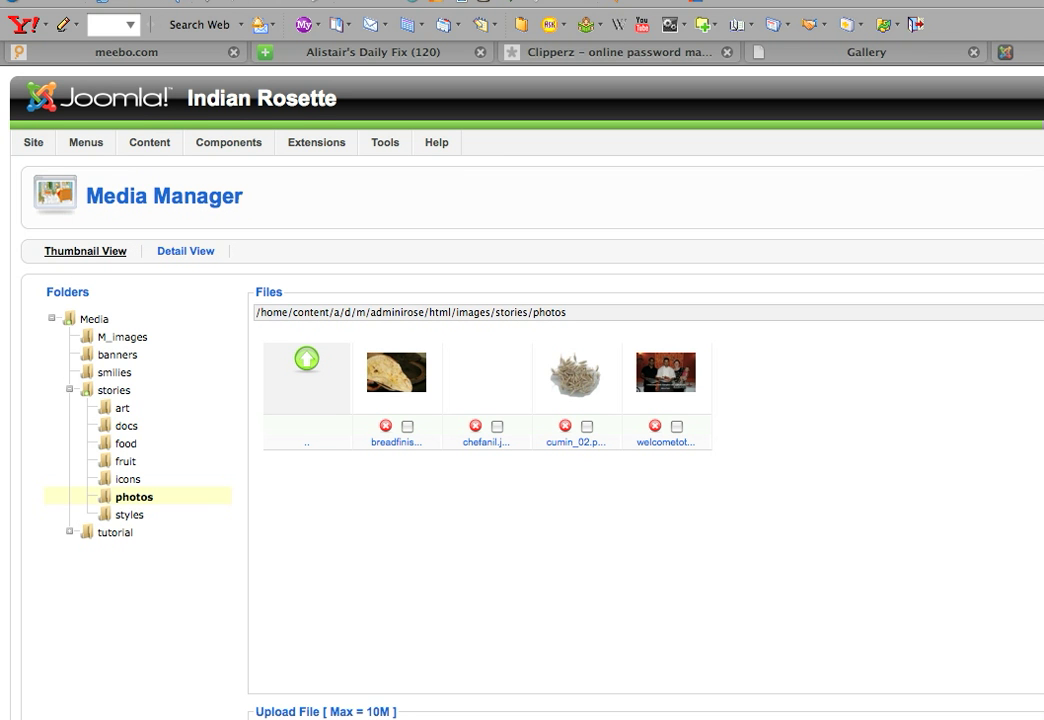
{"action": "left_click", "coordinate": [306, 360]}
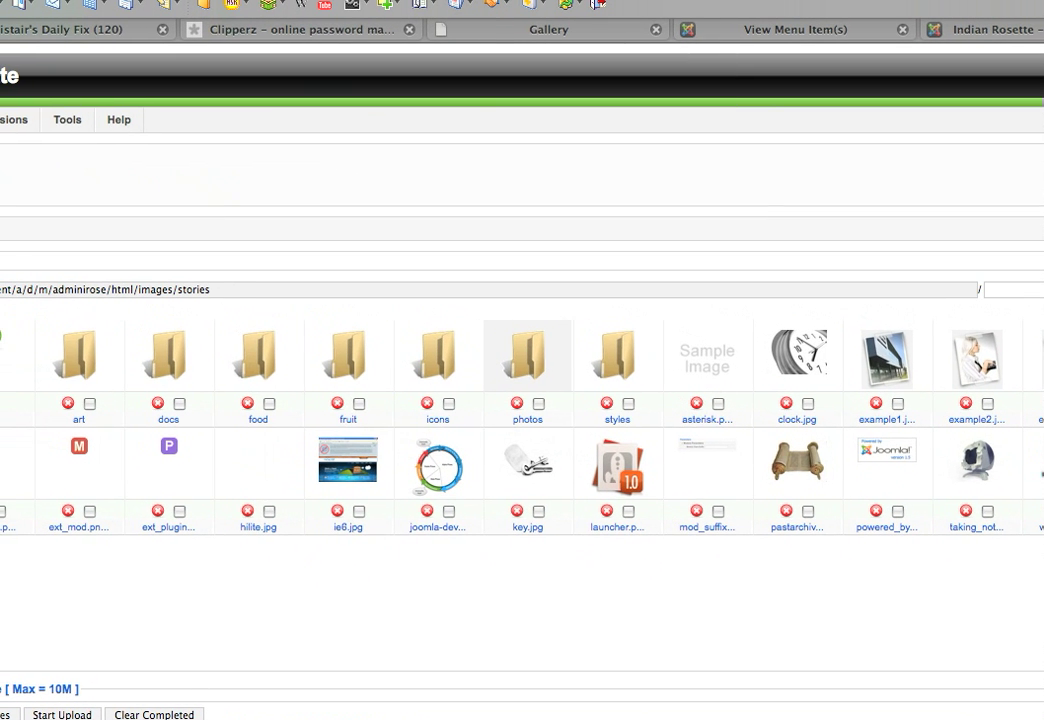
{"action": "left_click", "coordinate": [527, 355]}
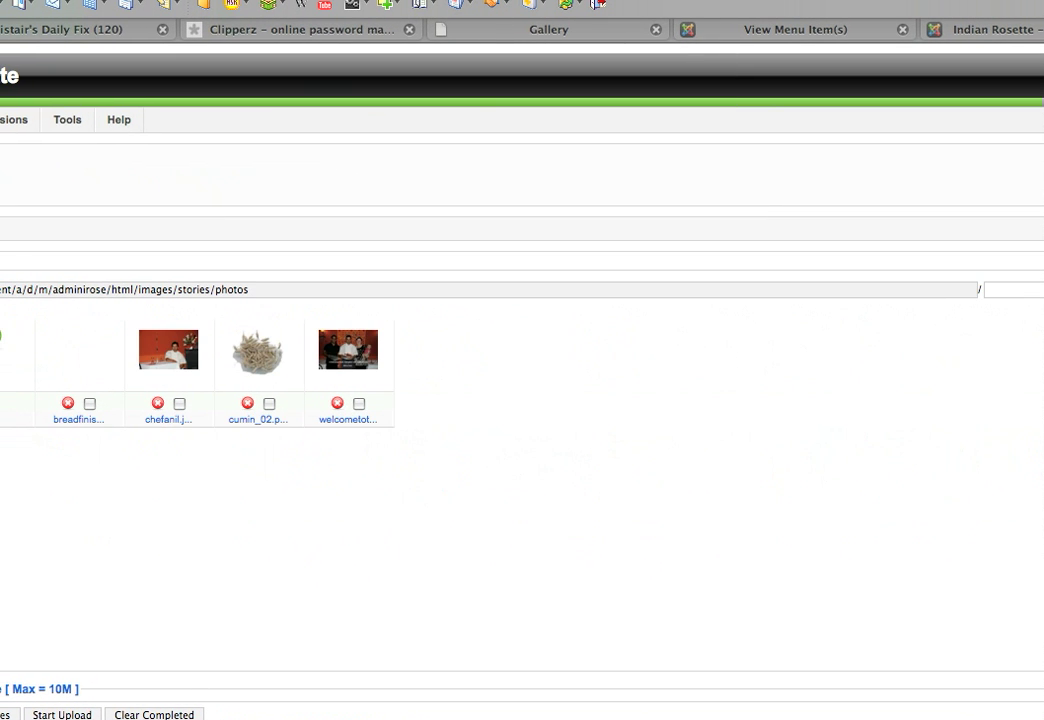